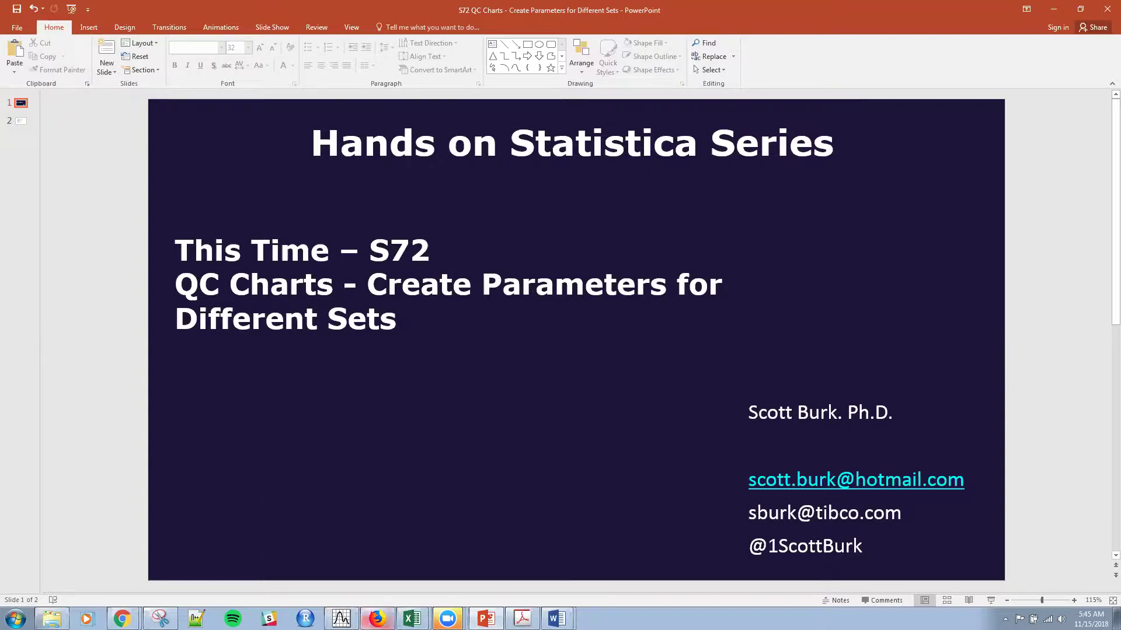
# Step: Switch from the PowerPoint title slide to Statistica's Recent Documents screen
pyautogui.click(341, 619)
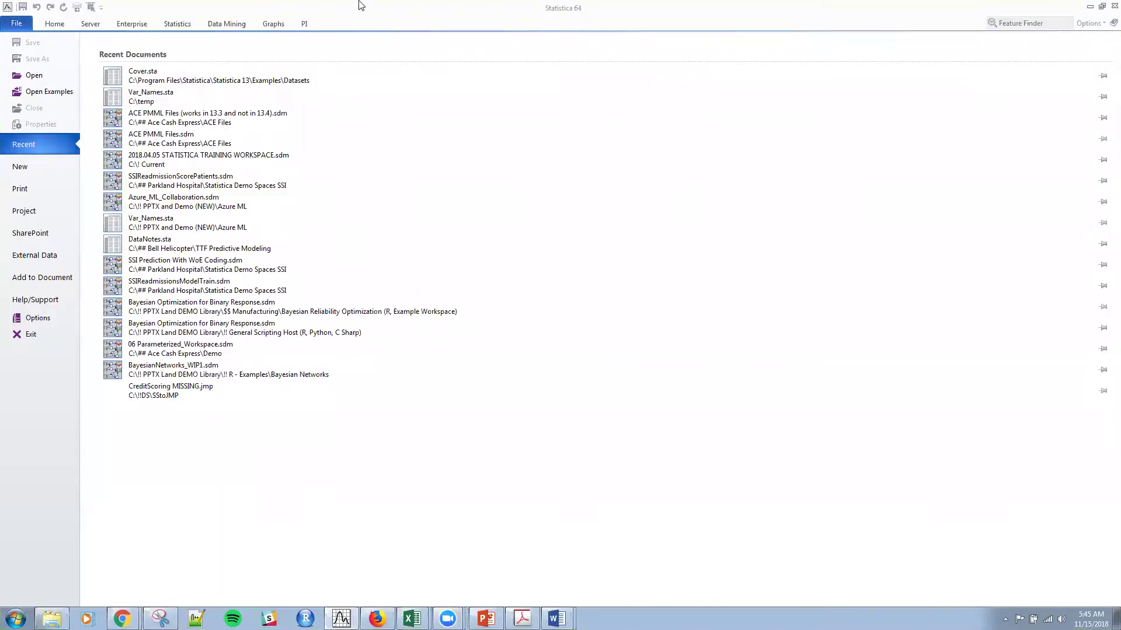
# Step: Open the Cover.sta example dataset from the Datasets folder
pyautogui.click(33, 94)
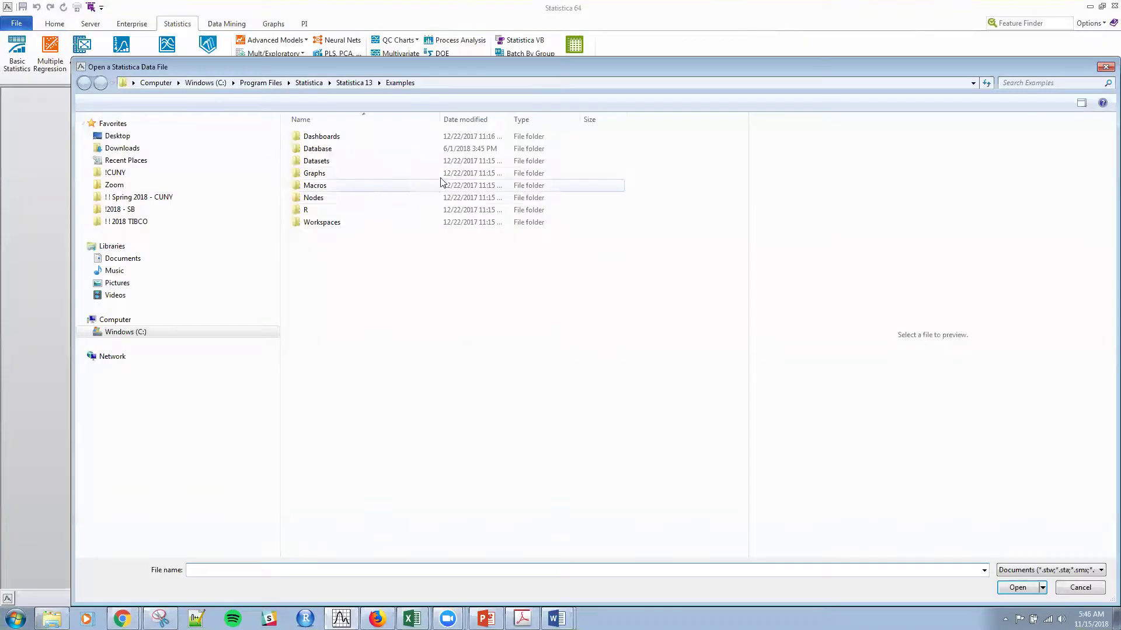
pyautogui.doubleClick(336, 166)
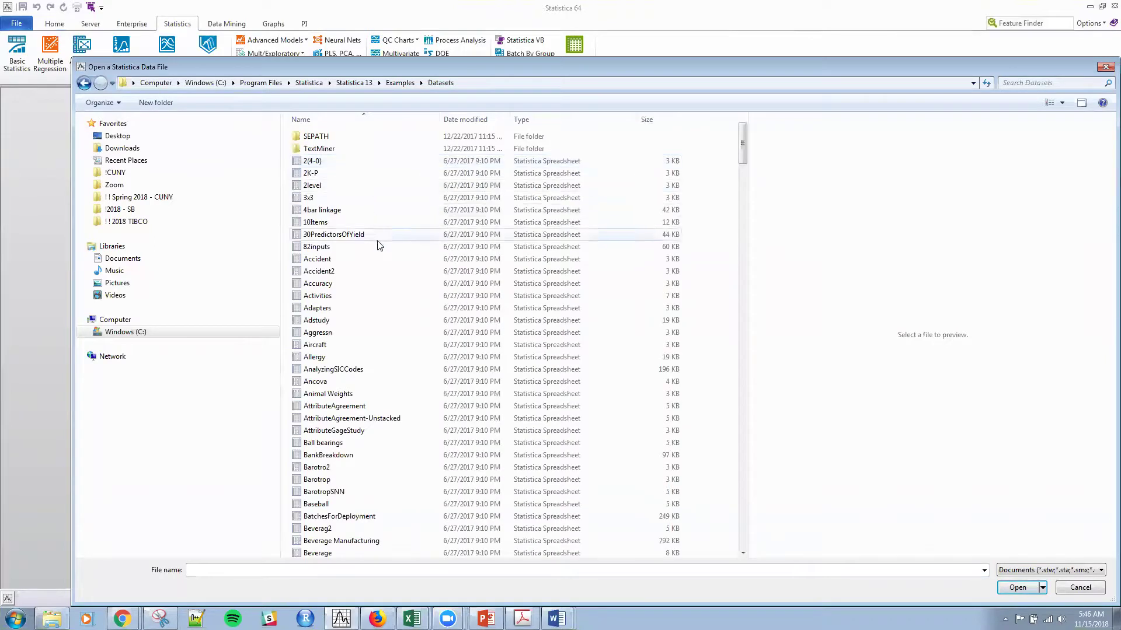
pyautogui.scroll(-5, 385, 275)
pyautogui.scroll(-15, 389, 292)
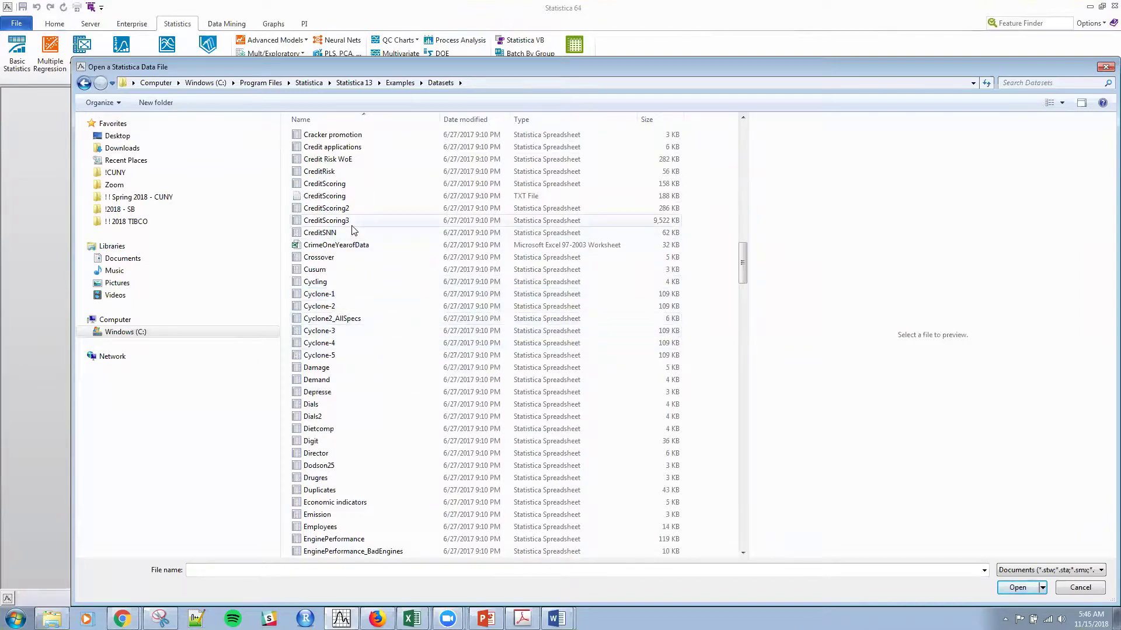
pyautogui.scroll(1, 352, 228)
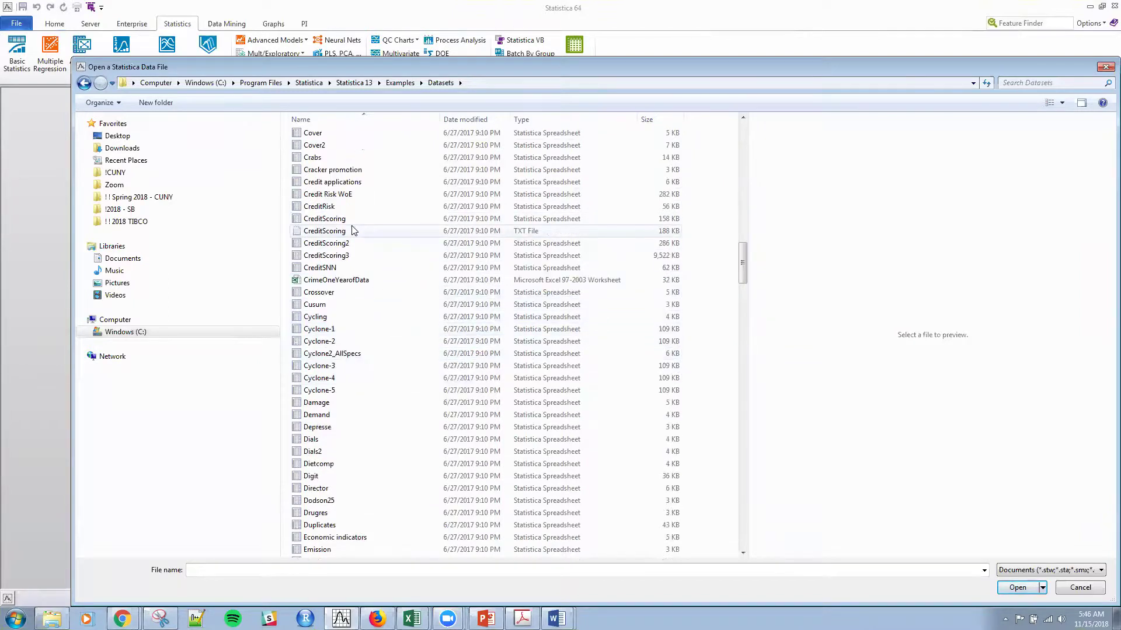
pyautogui.doubleClick(334, 135)
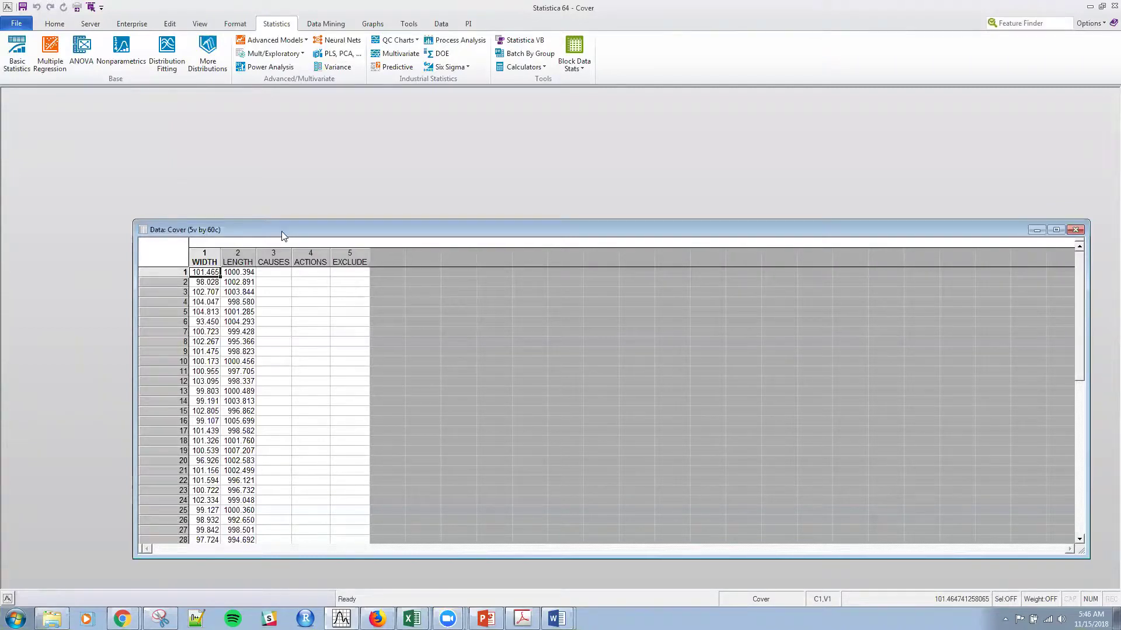
# Step: Move the Cover data window up-left and make it taller to show more rows
pyautogui.moveTo(284, 236); pyautogui.dragTo(220, 168)
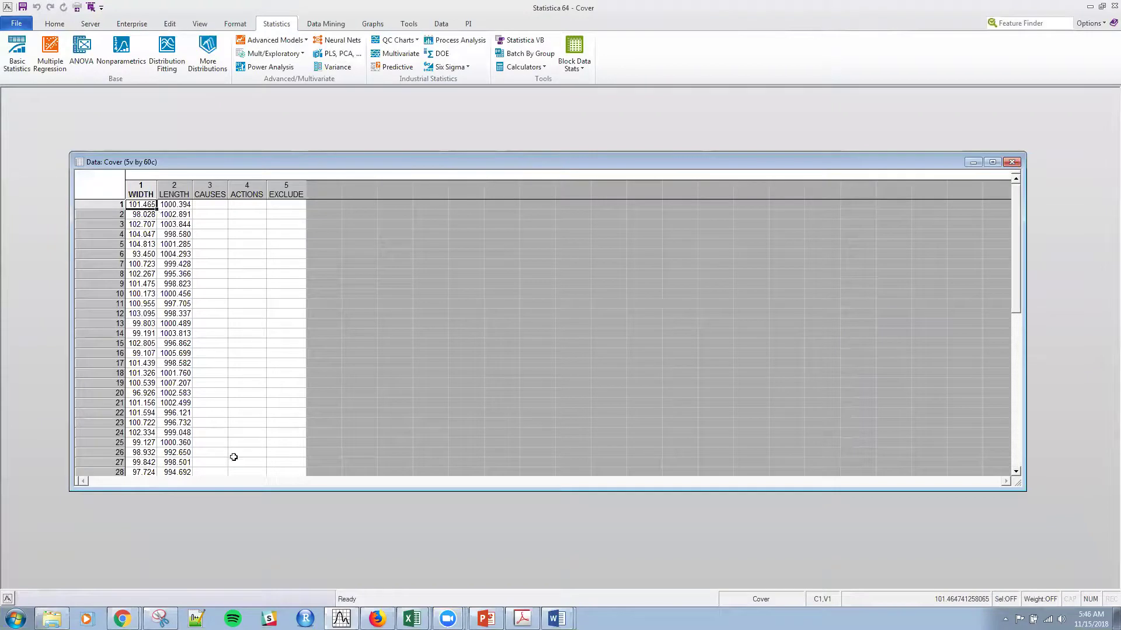
pyautogui.moveTo(239, 489); pyautogui.dragTo(241, 558)
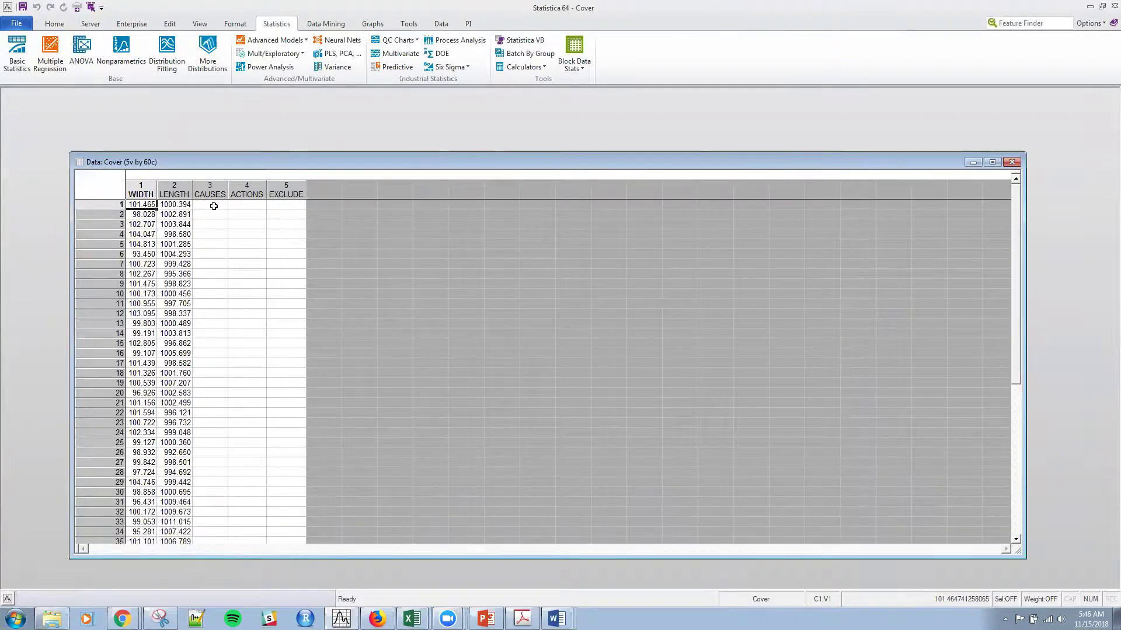
pyautogui.moveTo(249, 160); pyautogui.dragTo(247, 135)
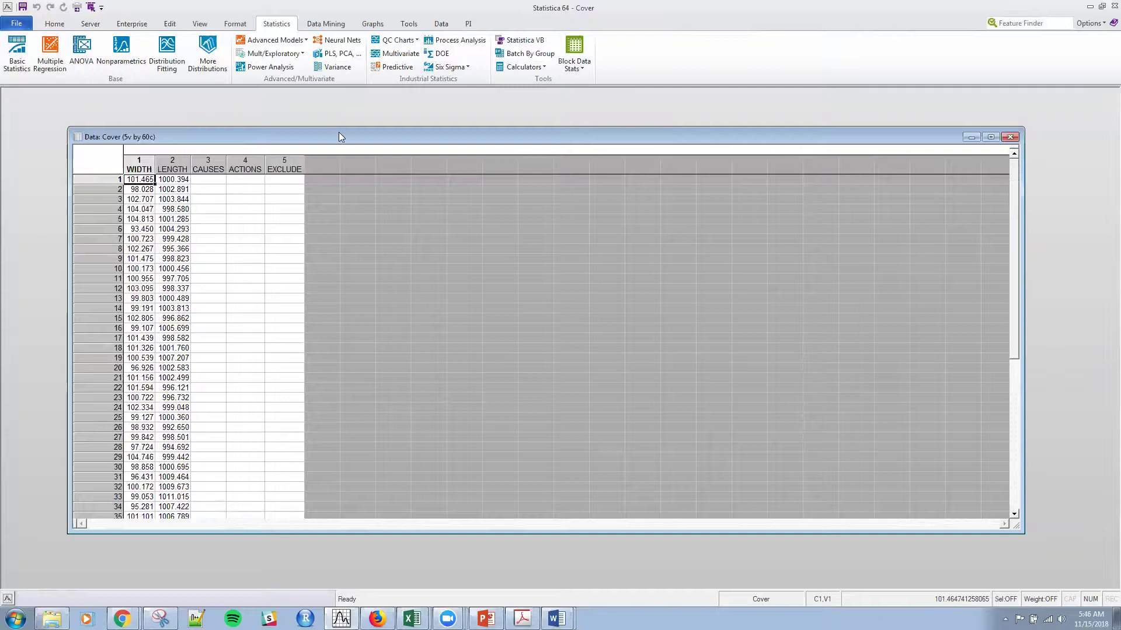
pyautogui.scroll(-5, 181, 248)
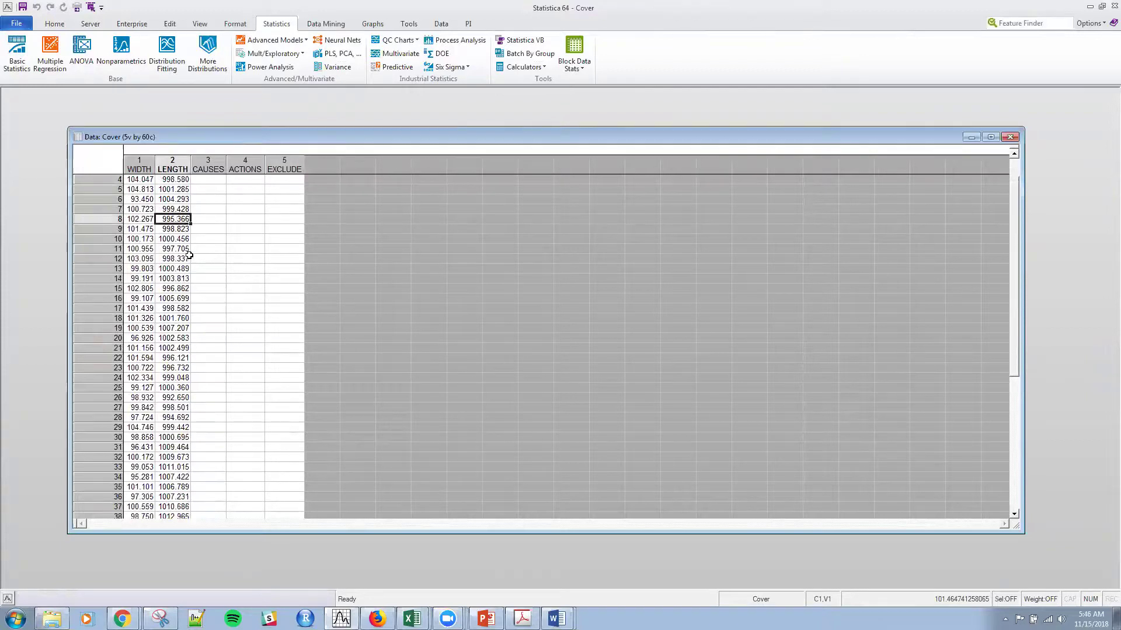
pyautogui.scroll(5, 190, 360)
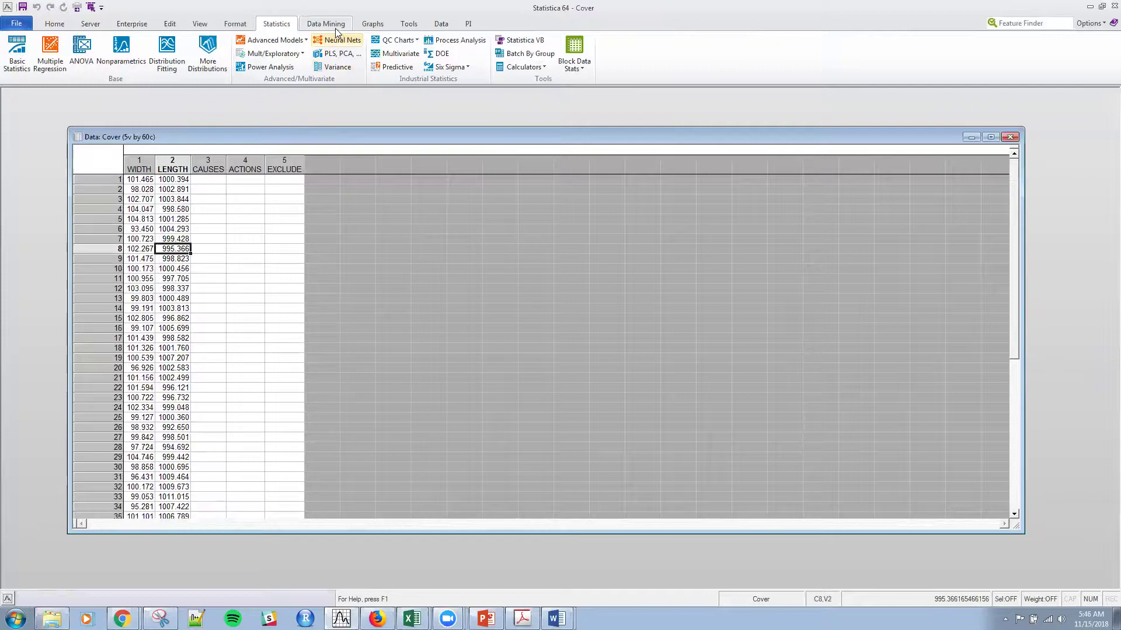
# Step: Start a QC chart analysis of type X-bar & R chart for variables
pyautogui.click(398, 40)
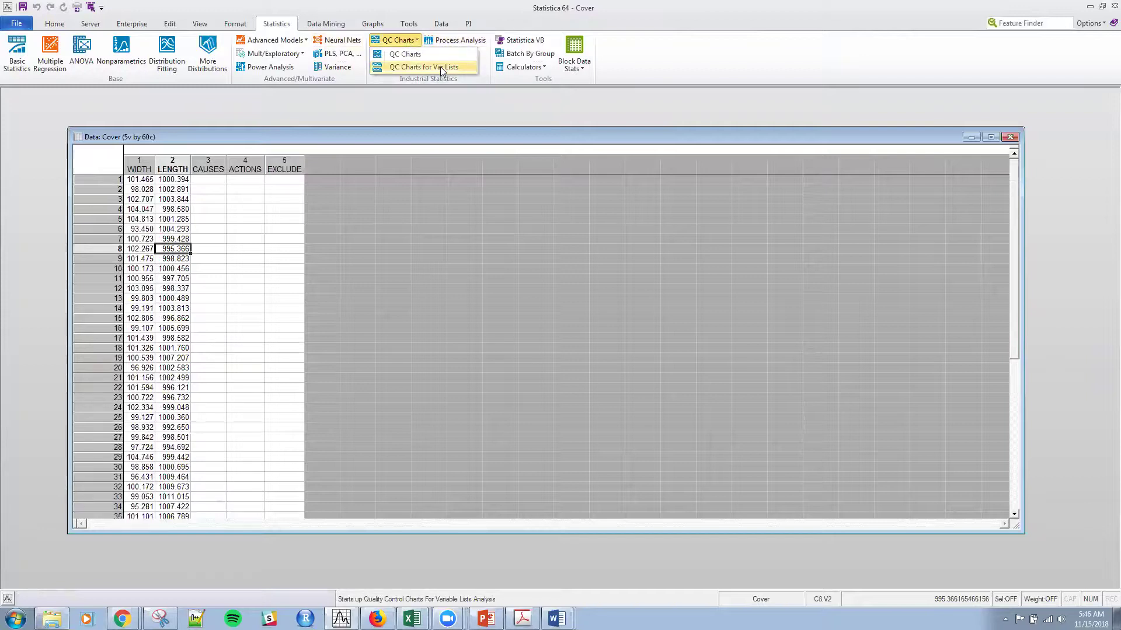
pyautogui.click(405, 53)
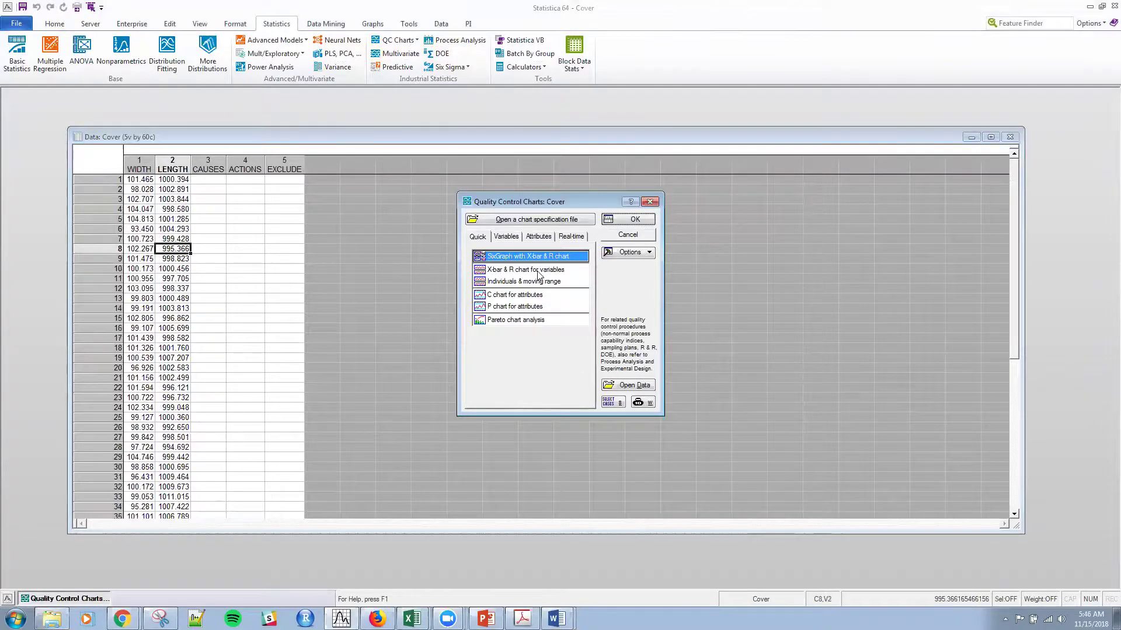
pyautogui.click(538, 272)
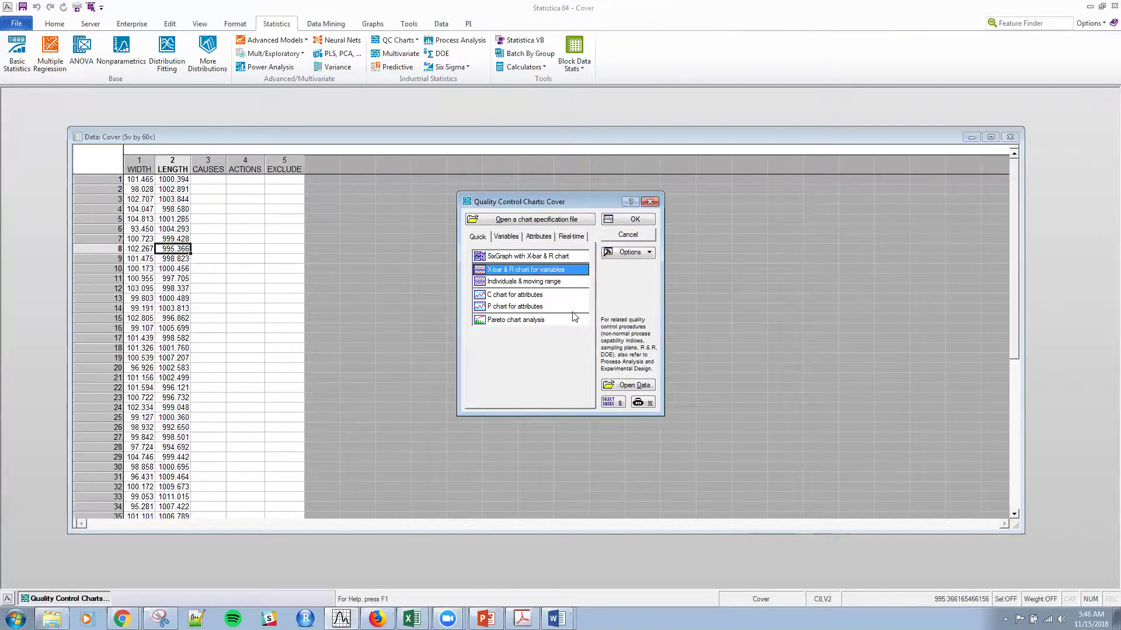
pyautogui.click(635, 218)
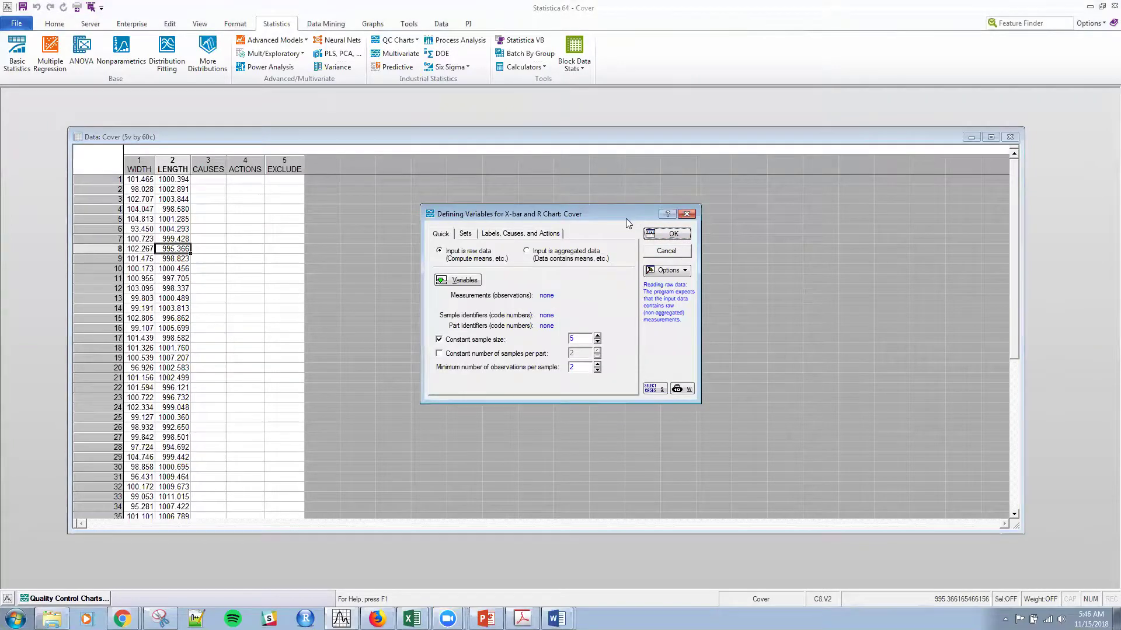
# Step: Chart LENGTH with constant sample size 3 and minimum 3 observations per sample
pyautogui.click(463, 280)
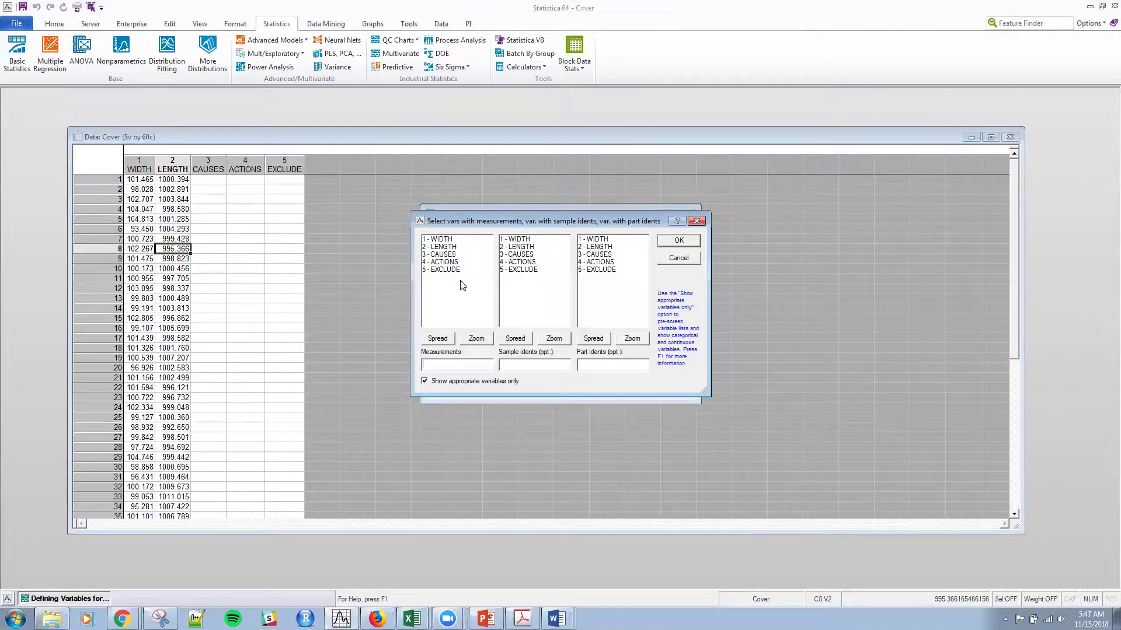
pyautogui.click(439, 249)
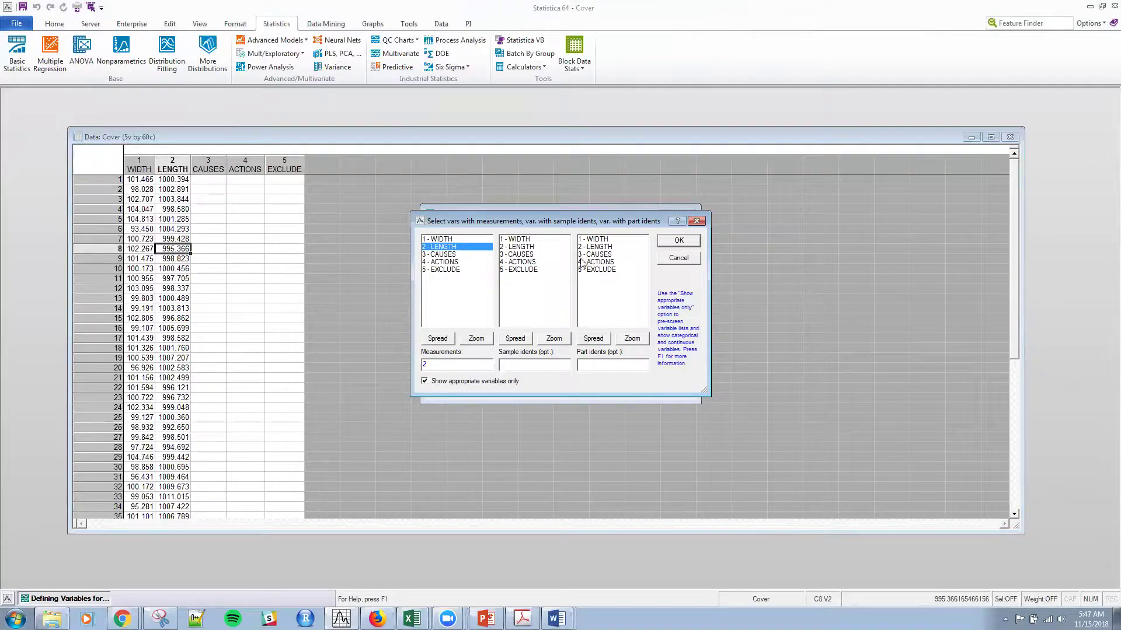
pyautogui.click(676, 241)
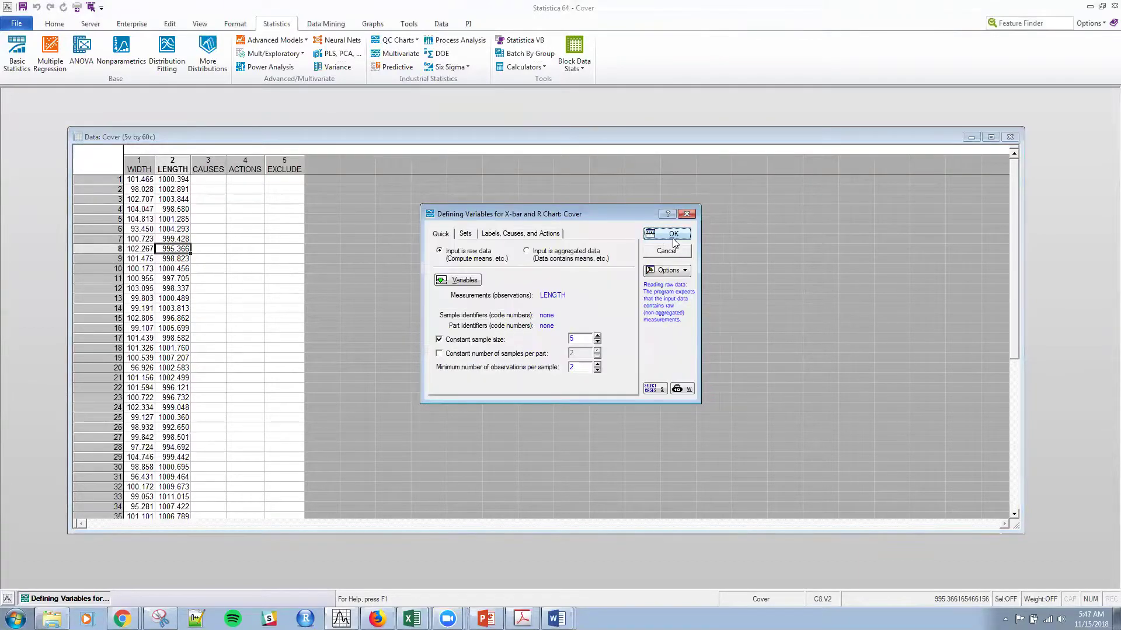
pyautogui.doubleClick(571, 341)
pyautogui.write('3')
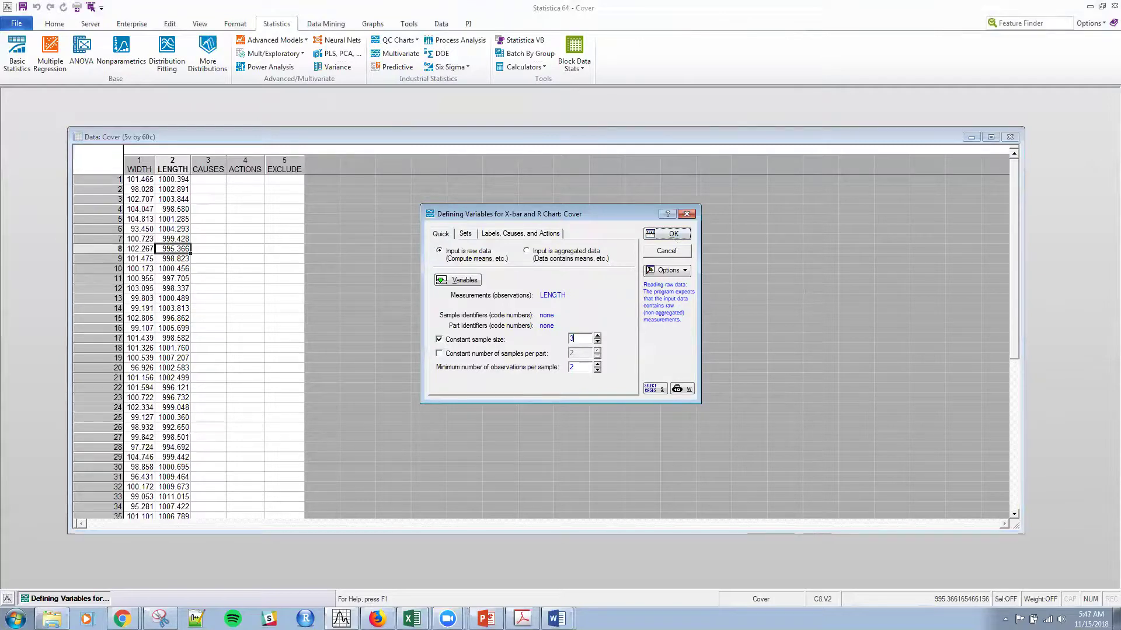
pyautogui.doubleClick(587, 369)
pyautogui.write('3')
pyautogui.click(671, 234)
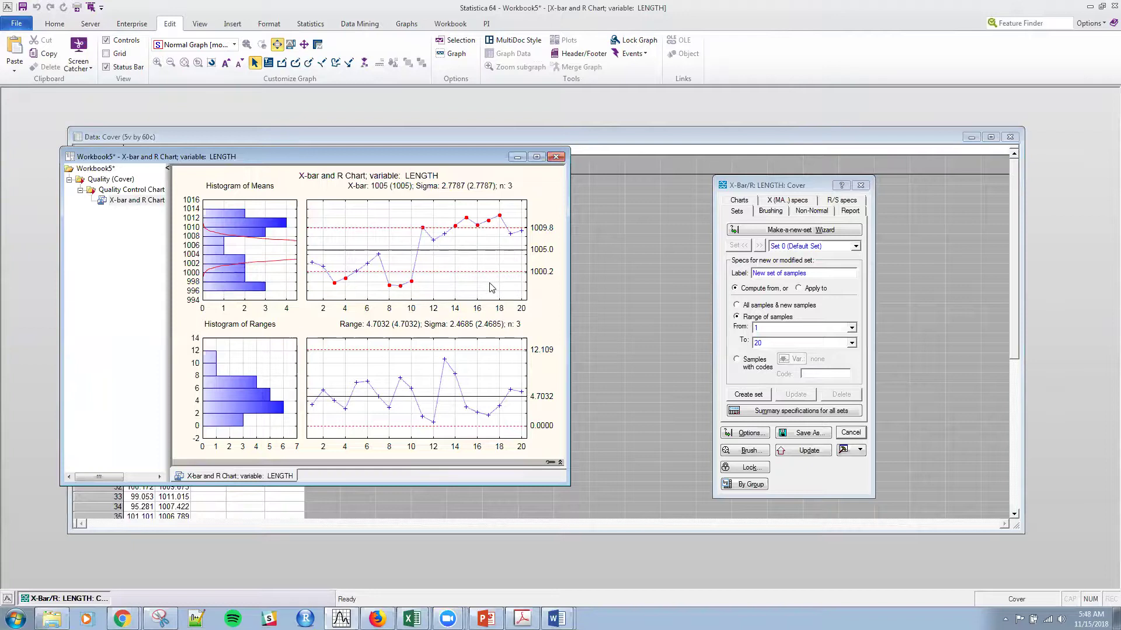
# Step: Bring the X-Bar/R results dialog forward beside the new LENGTH chart
pyautogui.click(739, 216)
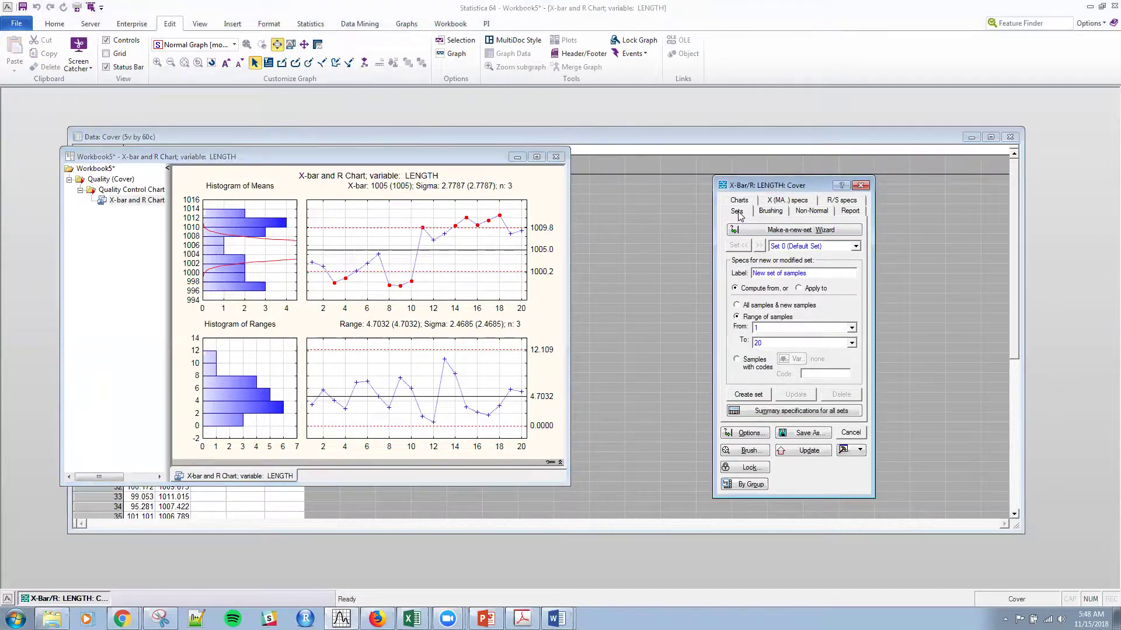
# Step: Start a new set labelled 'Old Machine' computed from samples 1 to 10
pyautogui.click(815, 230)
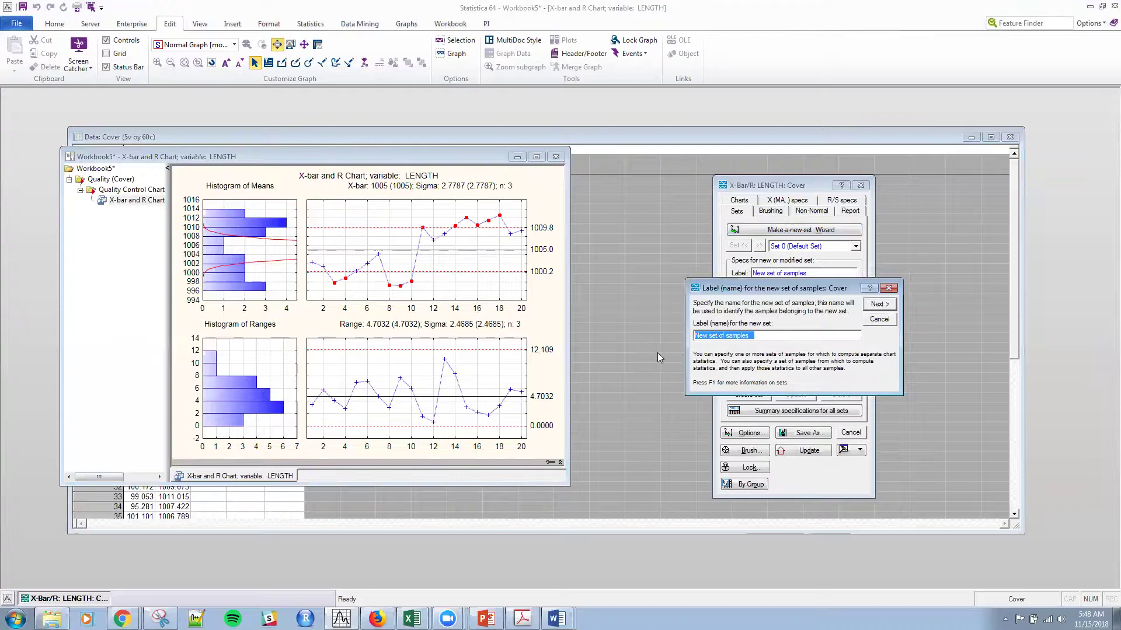
pyautogui.write('Old Machine')
pyautogui.click(882, 307)
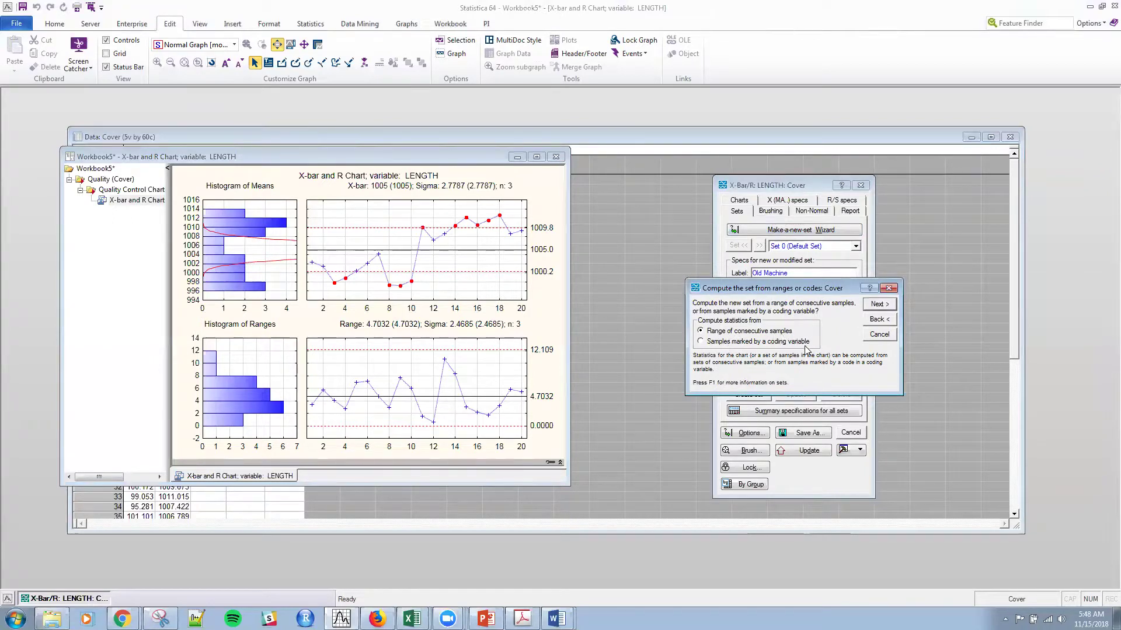
pyautogui.click(877, 306)
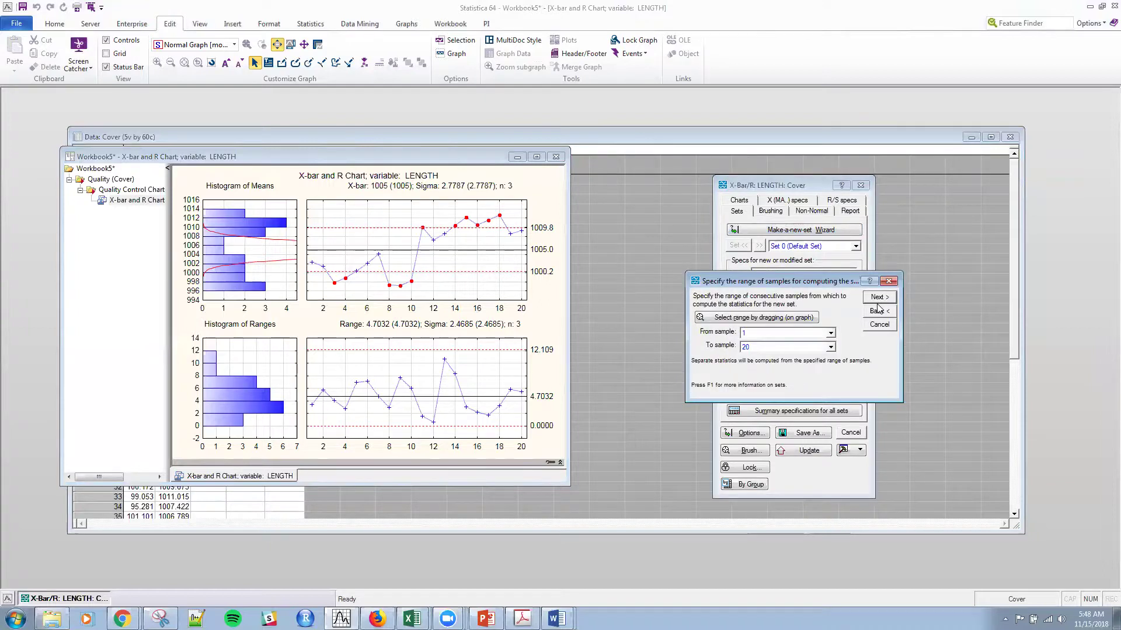
pyautogui.click(760, 347)
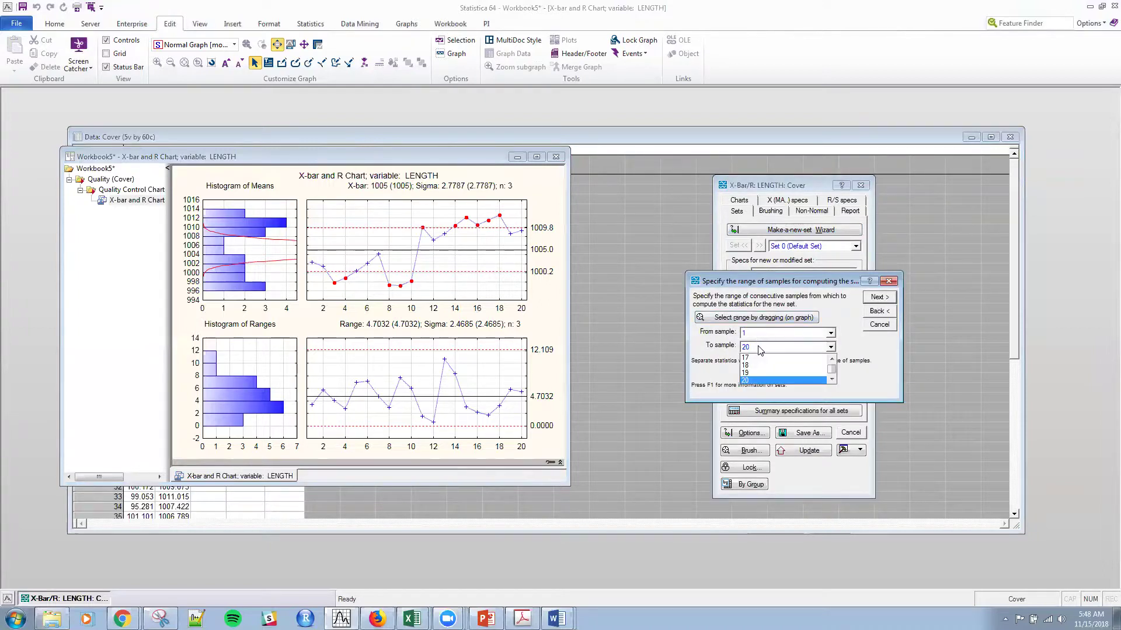
pyautogui.scroll(2, 771, 368)
pyautogui.scroll(1, 772, 368)
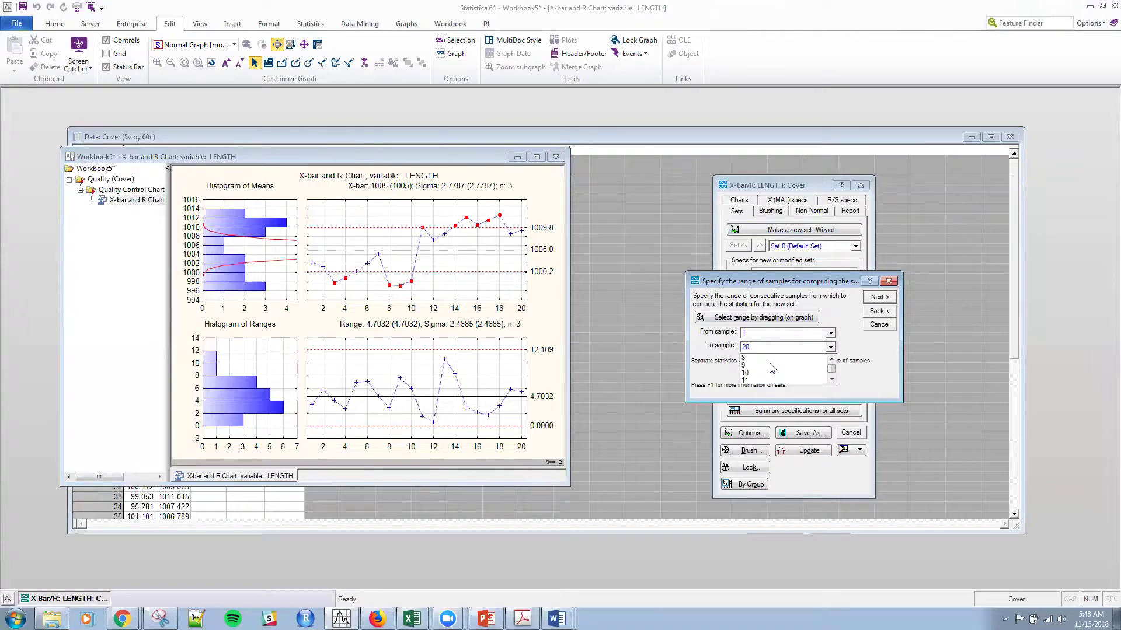
pyautogui.click(771, 366)
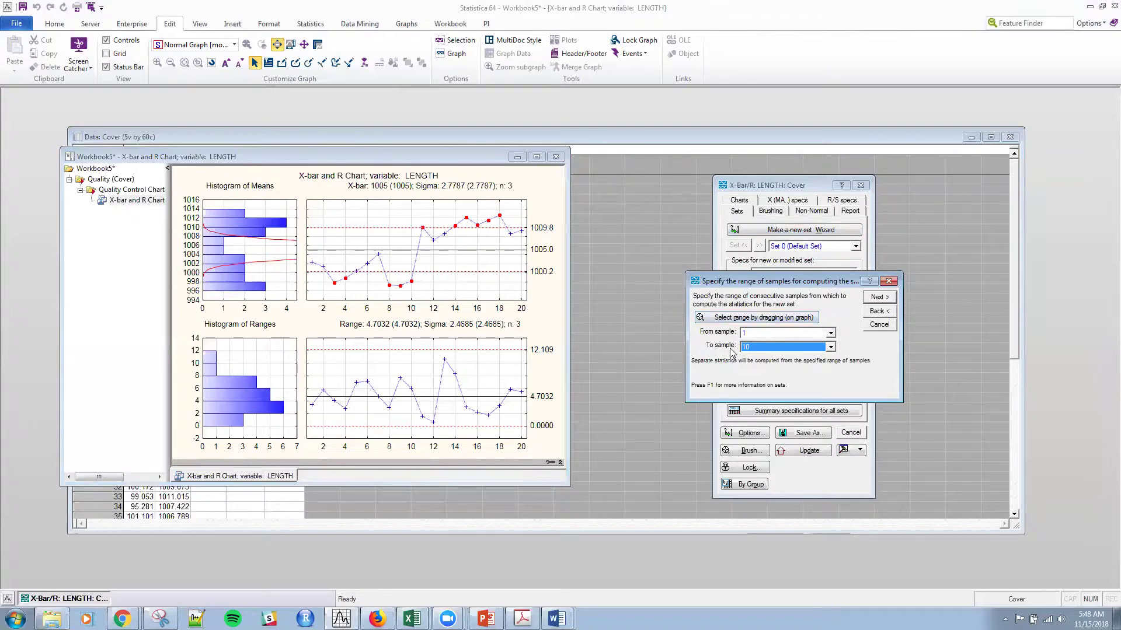
# Step: Apply the Old Machine set to samples 1 through 10 and finish the wizard
pyautogui.click(877, 298)
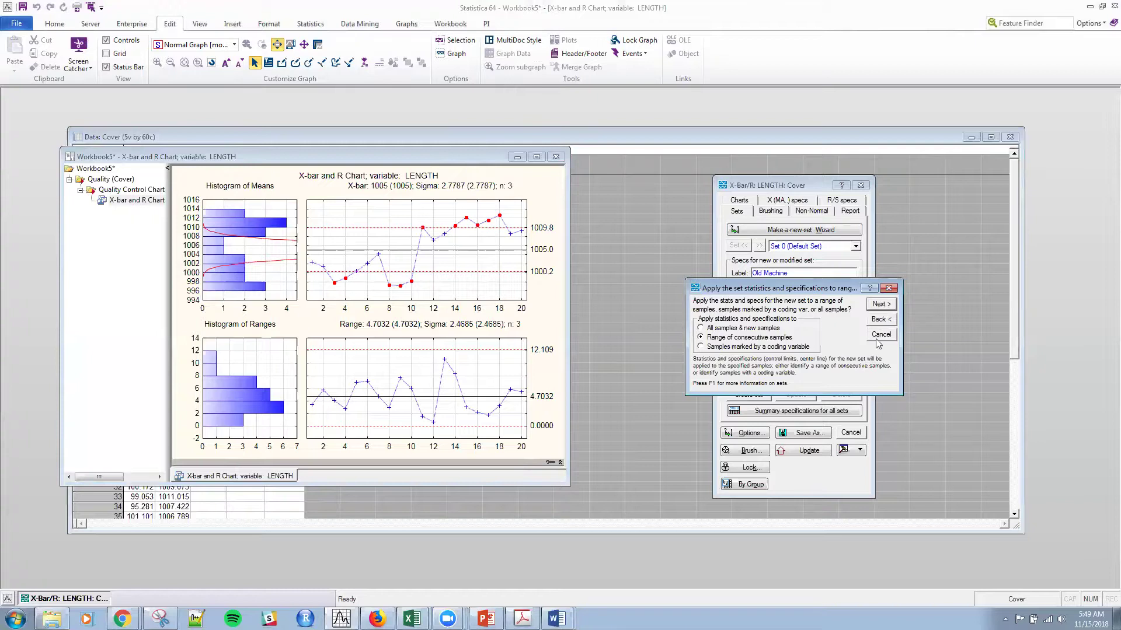
pyautogui.click(879, 307)
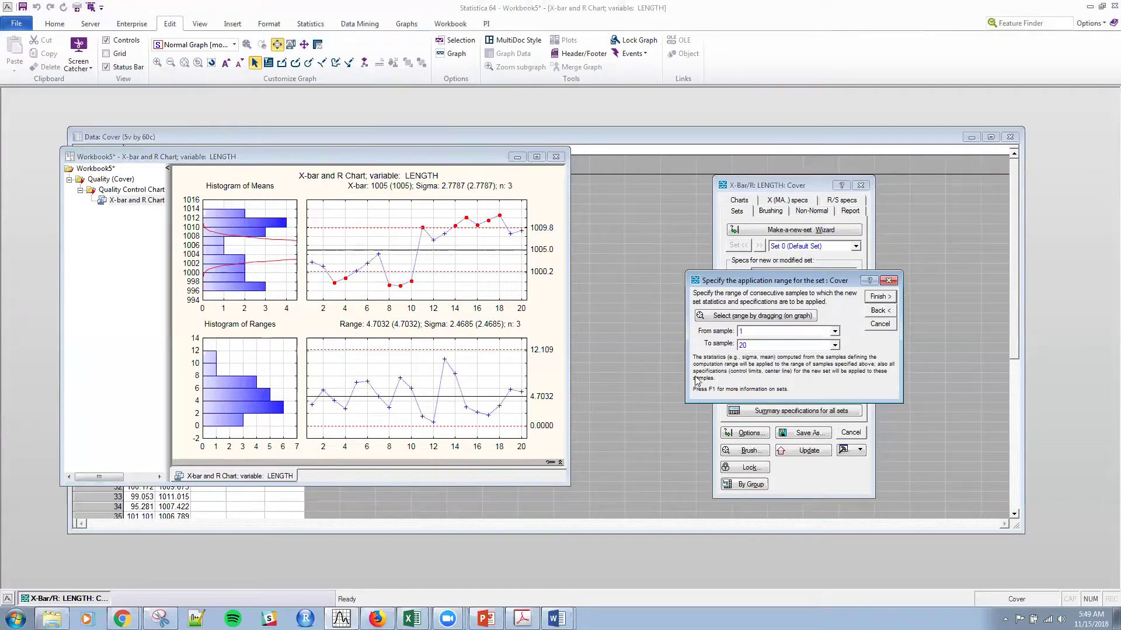
pyautogui.click(760, 347)
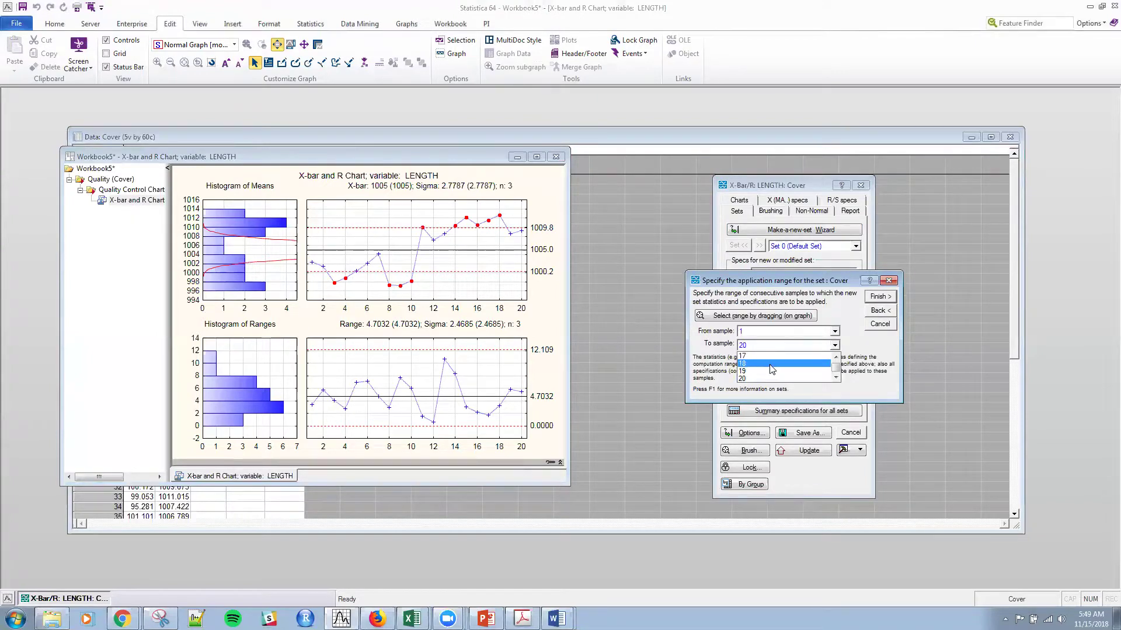
pyautogui.scroll(3, 772, 369)
pyautogui.click(772, 371)
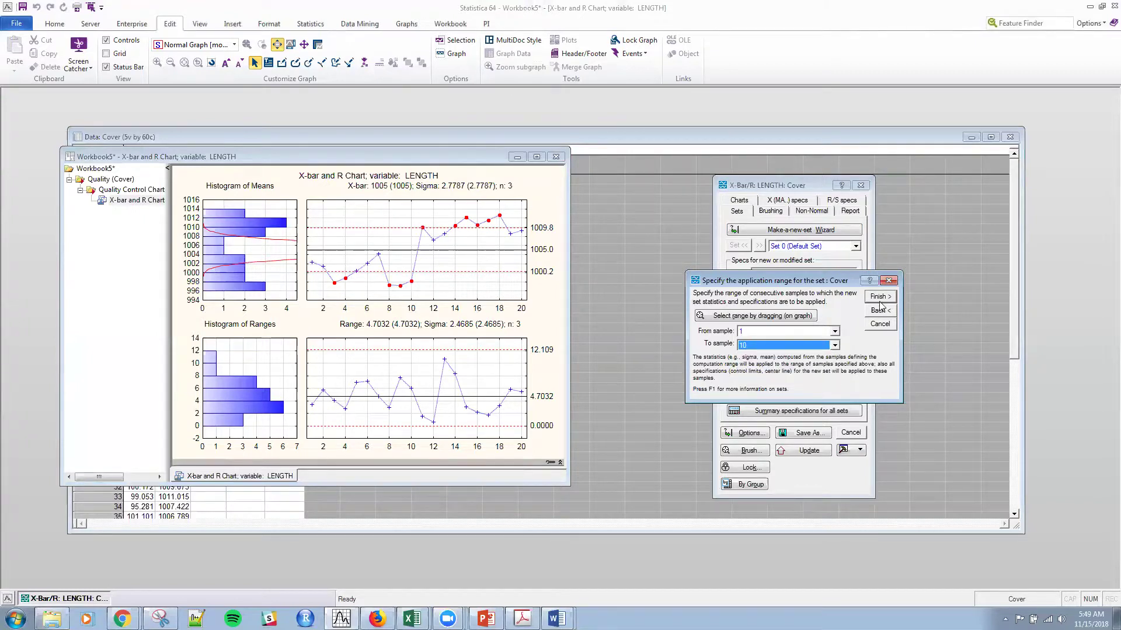
pyautogui.click(879, 299)
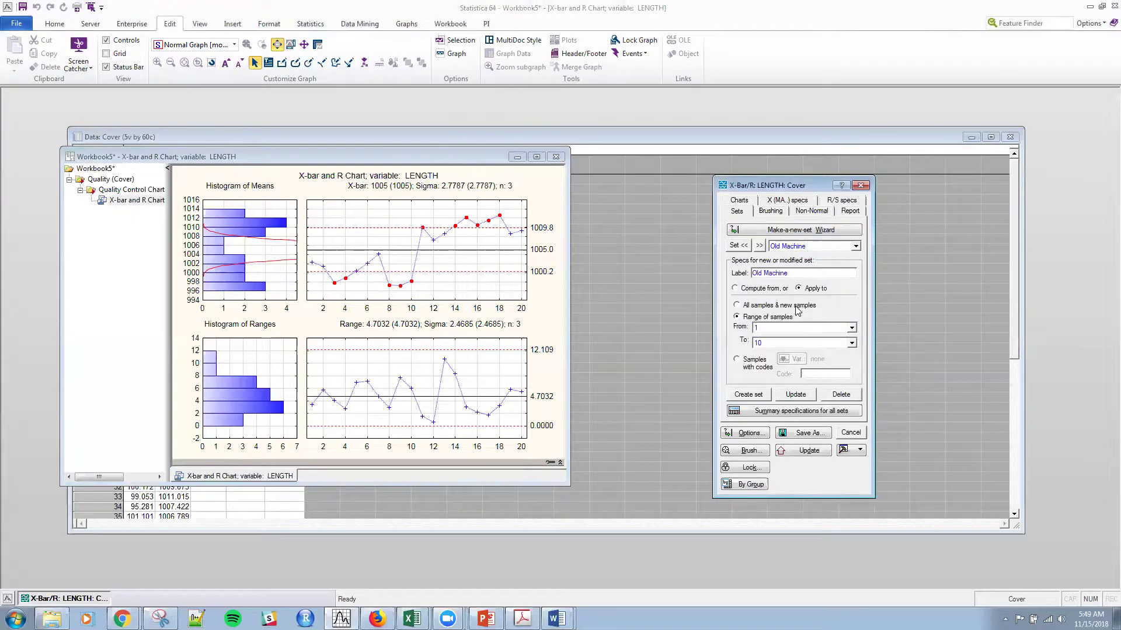
# Step: Start a second set and label it 'New Machine'
pyautogui.click(832, 248)
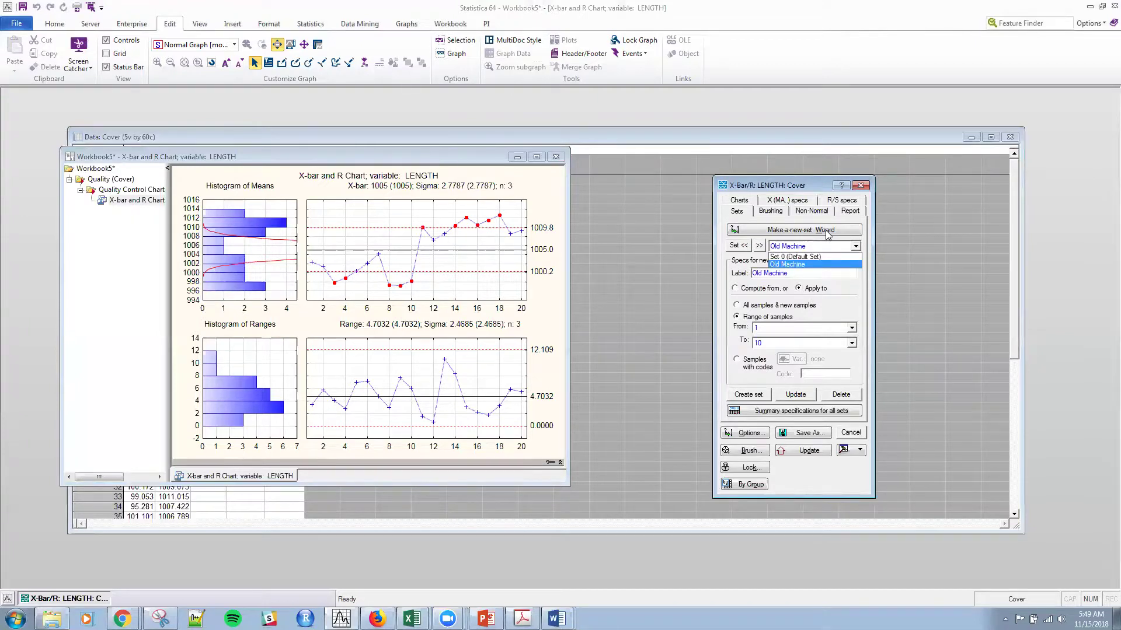
pyautogui.click(827, 234)
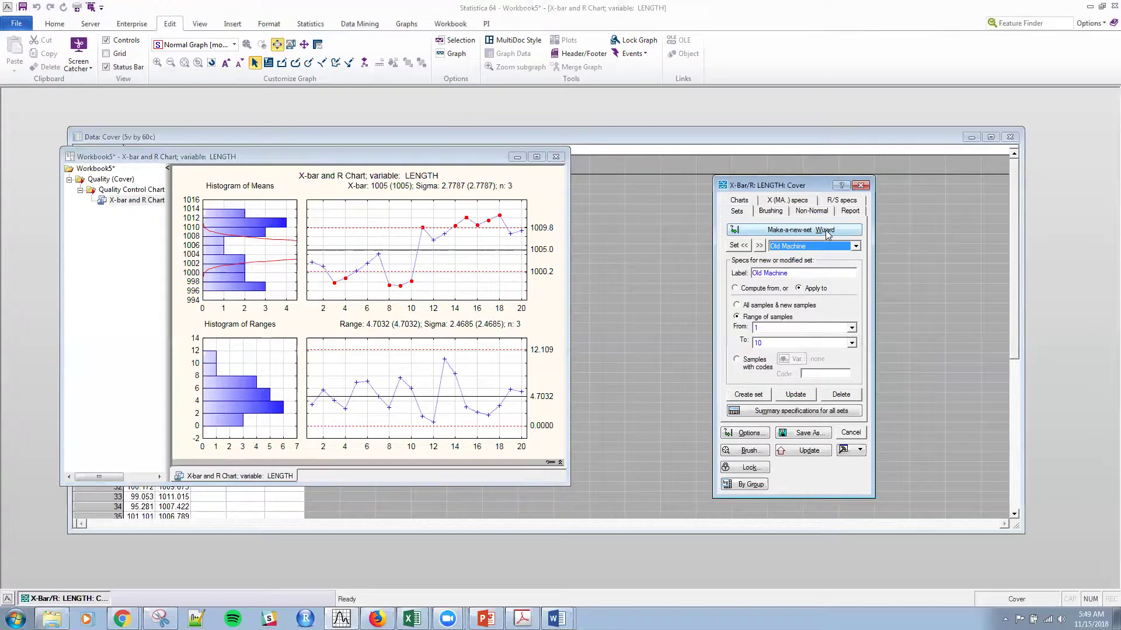
pyautogui.click(826, 231)
pyautogui.moveTo(762, 338); pyautogui.dragTo(639, 338)
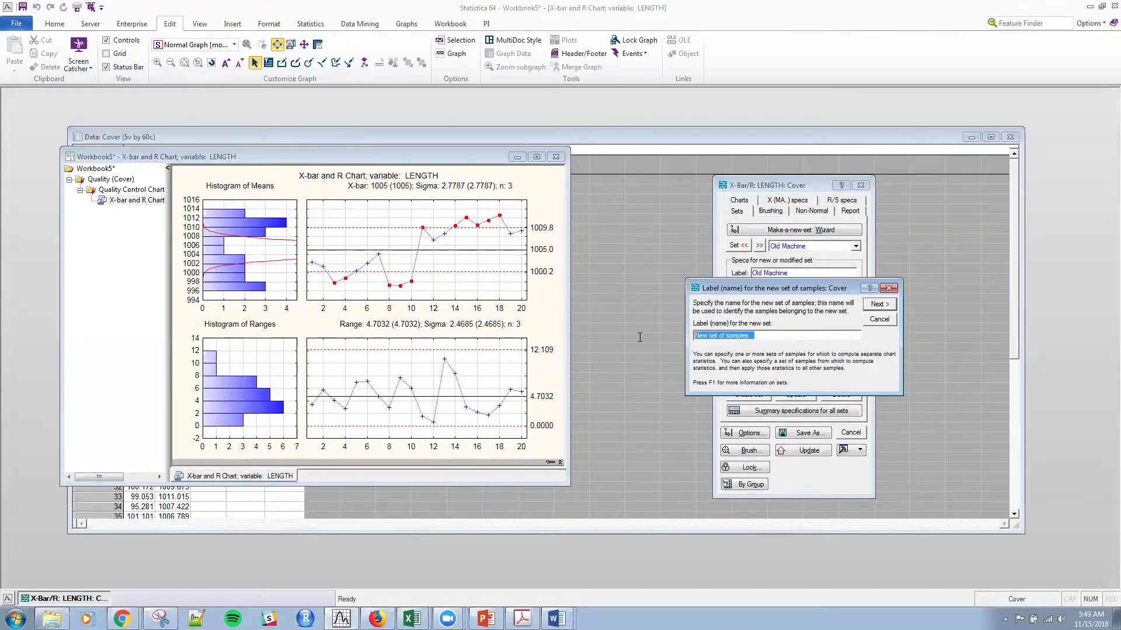
pyautogui.write('New Machine')
pyautogui.click(878, 304)
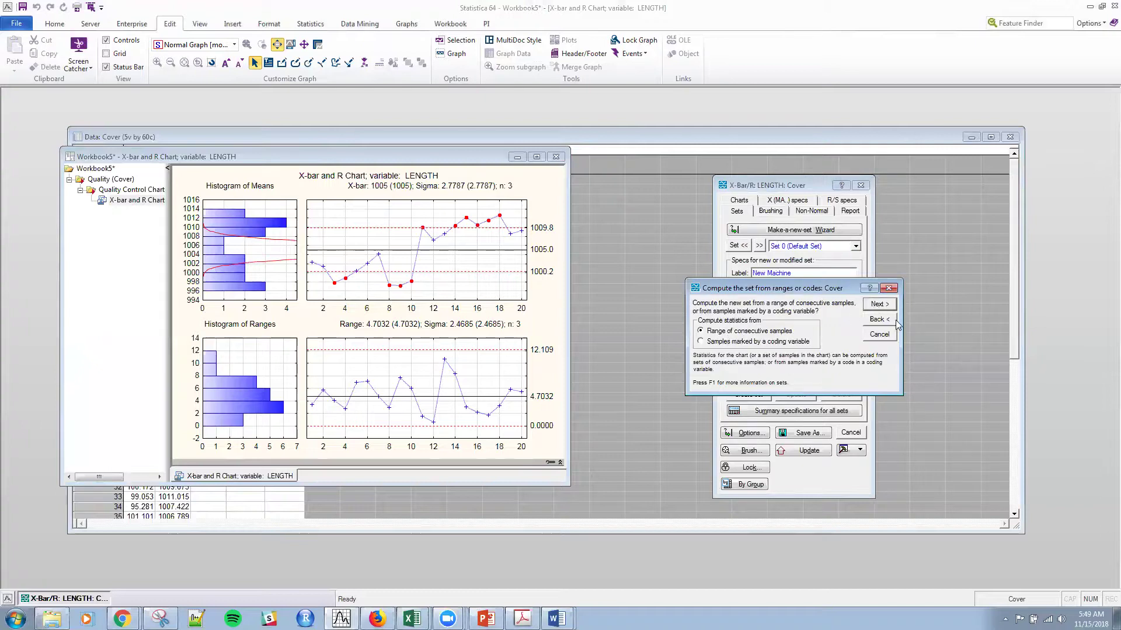
# Step: Compute the New Machine limits from samples 11 to 20
pyautogui.click(880, 305)
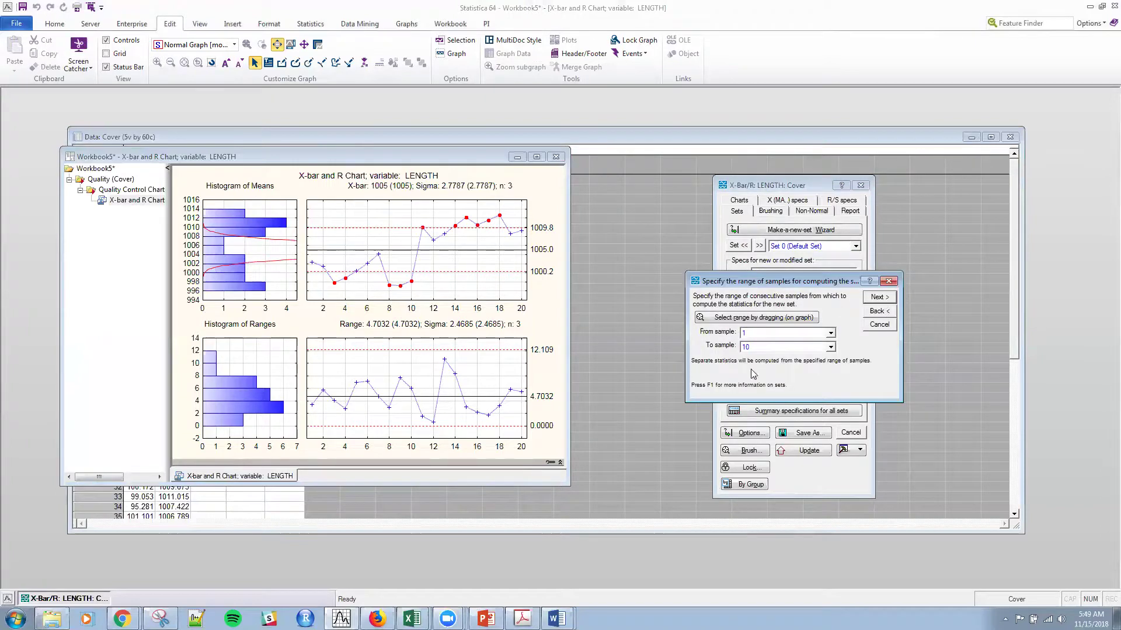
pyautogui.click(760, 338)
pyautogui.scroll(-2, 766, 350)
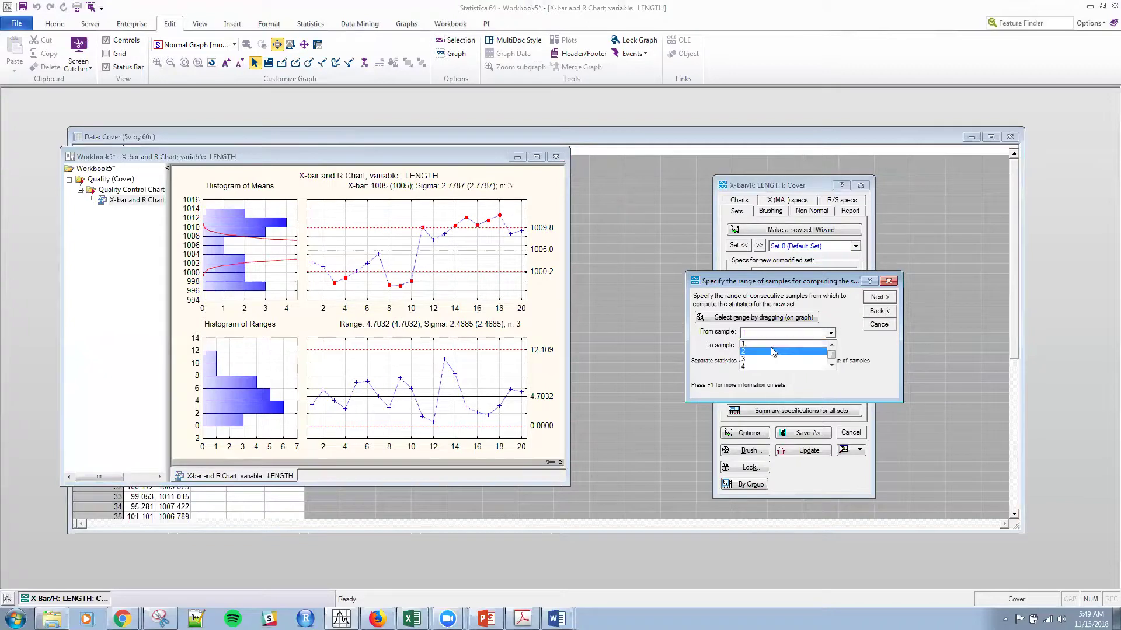
pyautogui.scroll(-3, 771, 355)
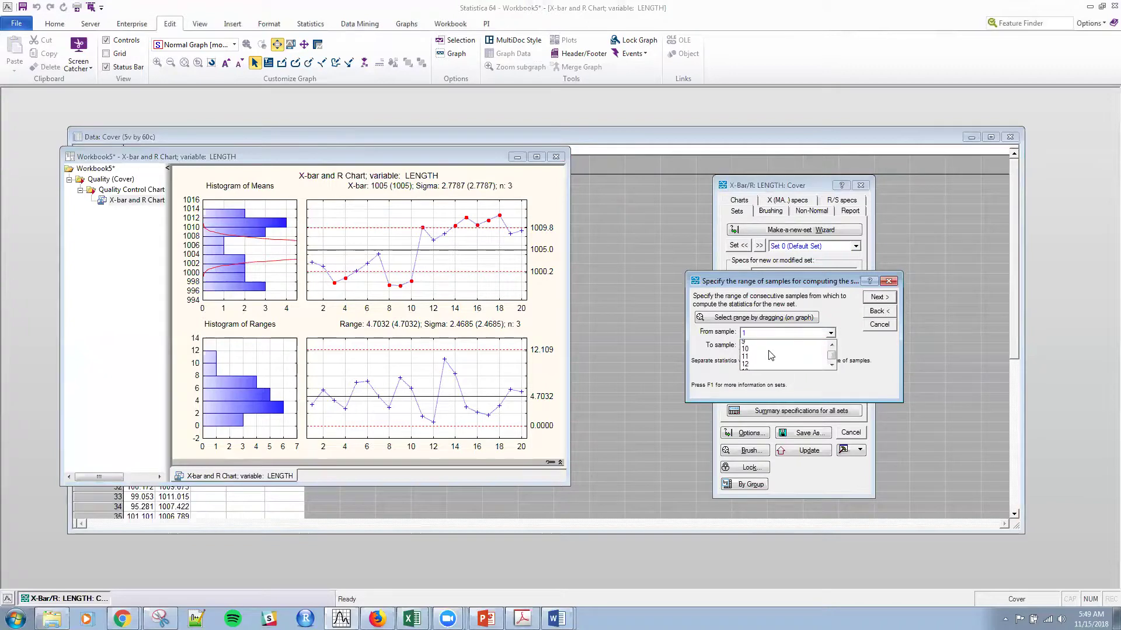
pyautogui.click(770, 354)
pyautogui.click(770, 348)
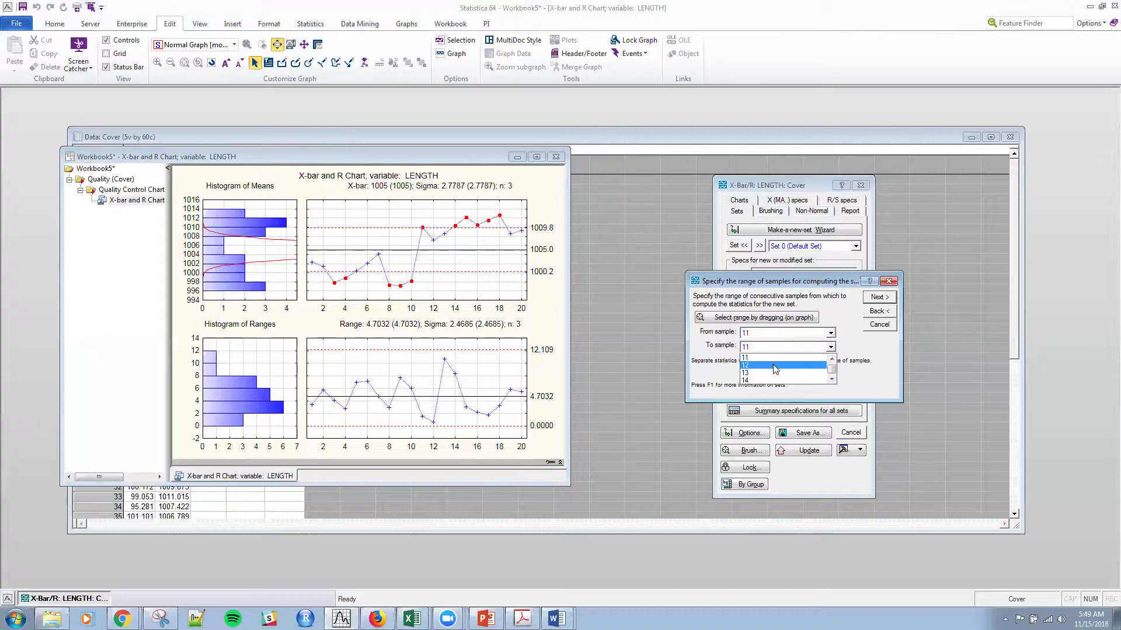
pyautogui.scroll(-2, 773, 368)
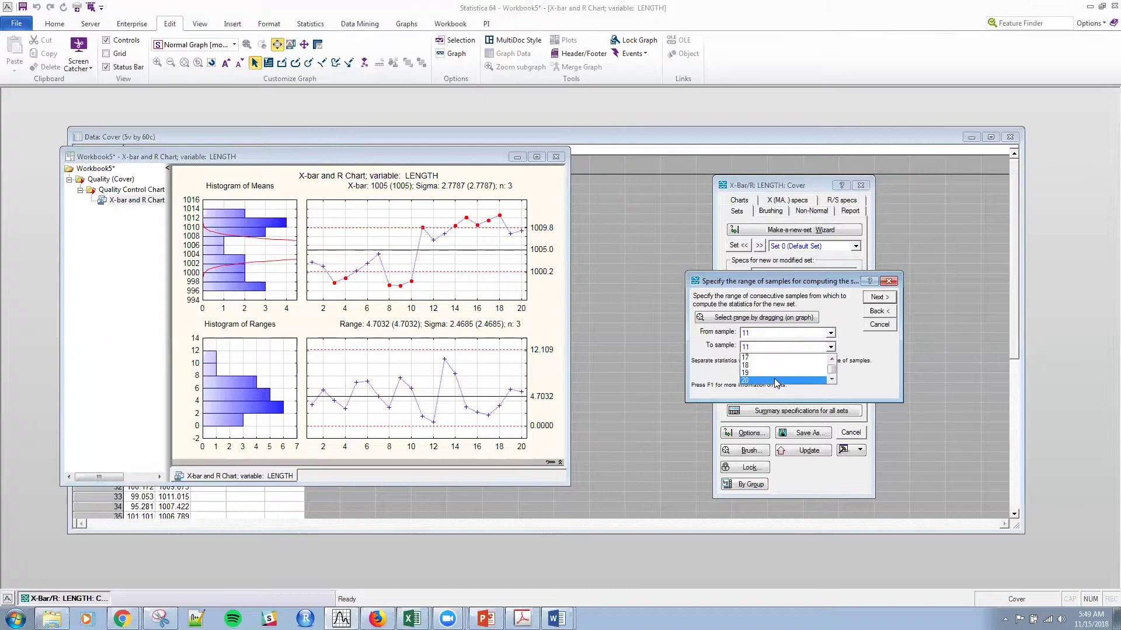
pyautogui.click(776, 381)
# Step: Apply the New Machine set to samples 11 through 20 and finish the wizard
pyautogui.click(881, 299)
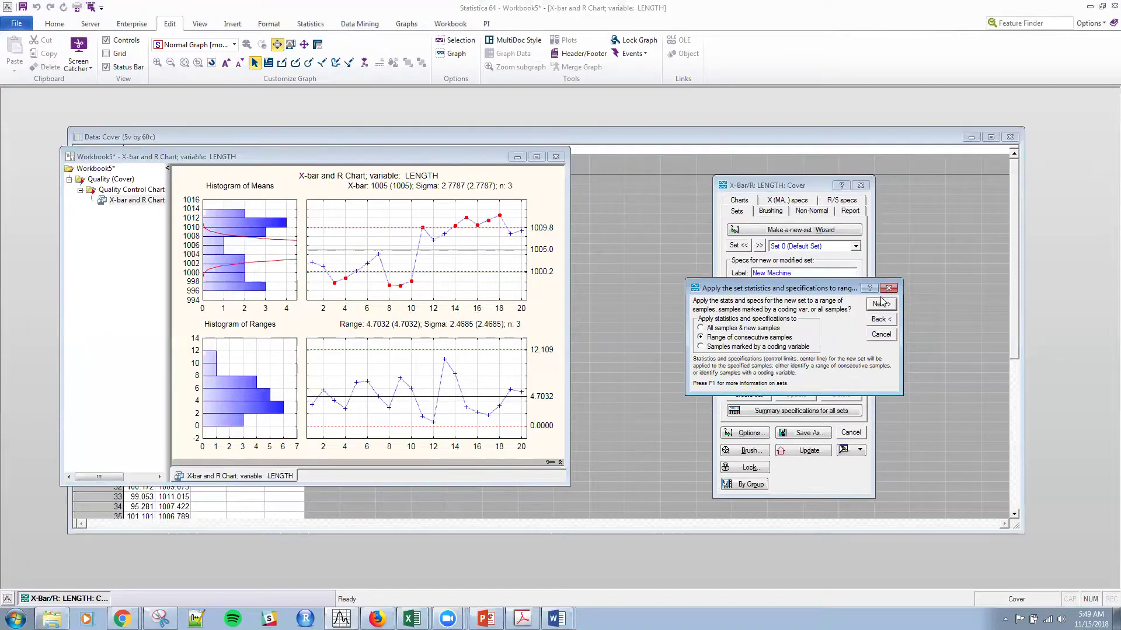
pyautogui.click(881, 304)
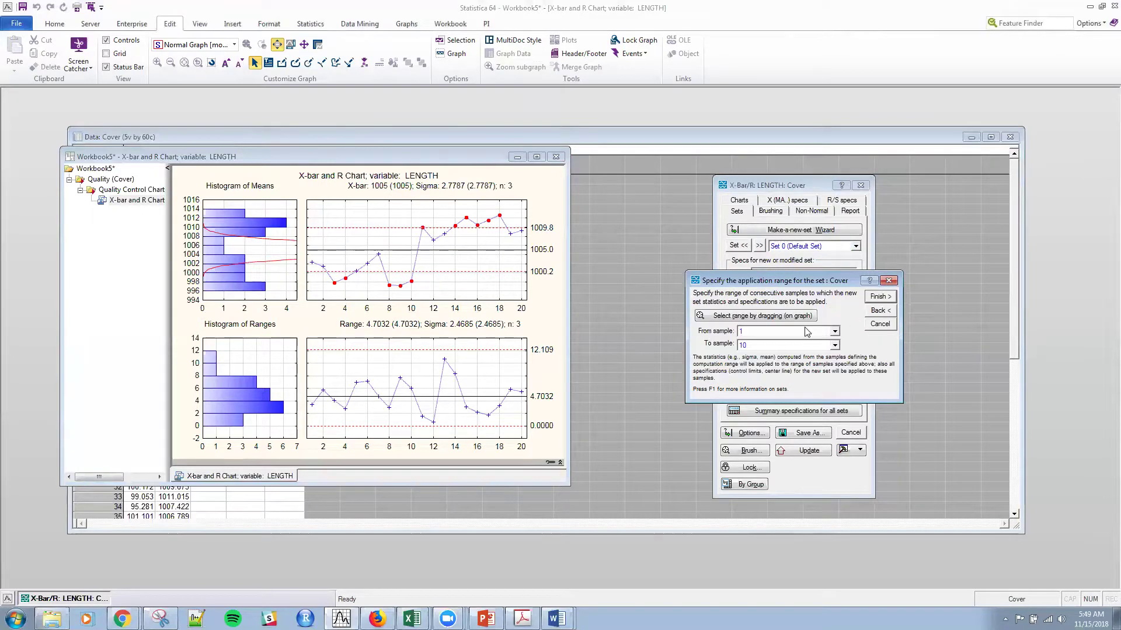
pyautogui.click(810, 333)
pyautogui.scroll(-5, 808, 359)
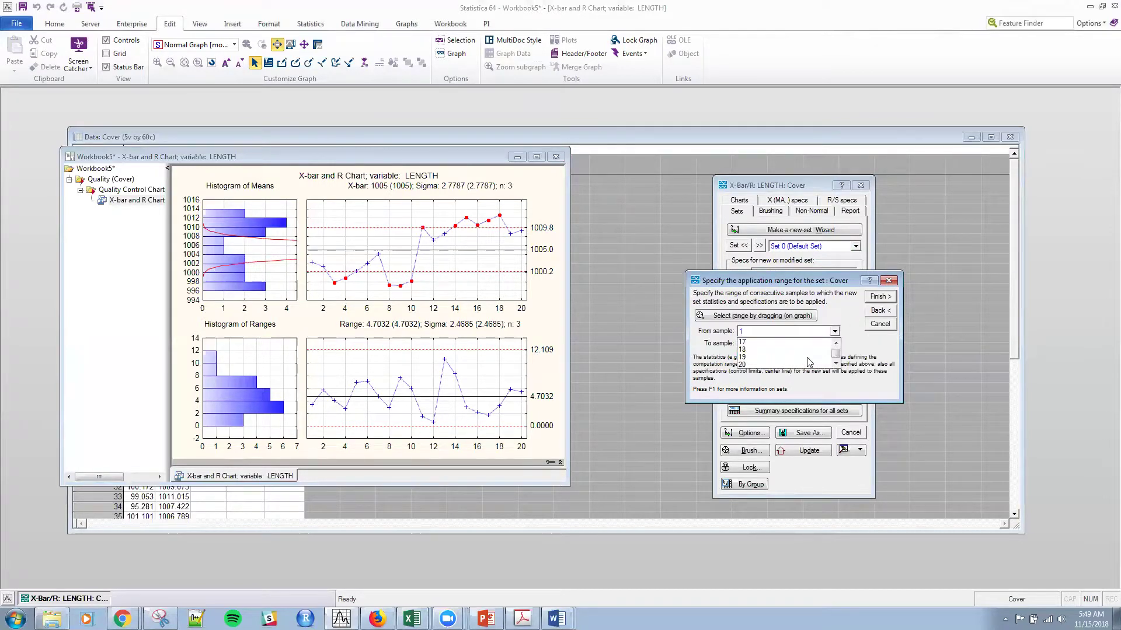
pyautogui.scroll(6, 808, 359)
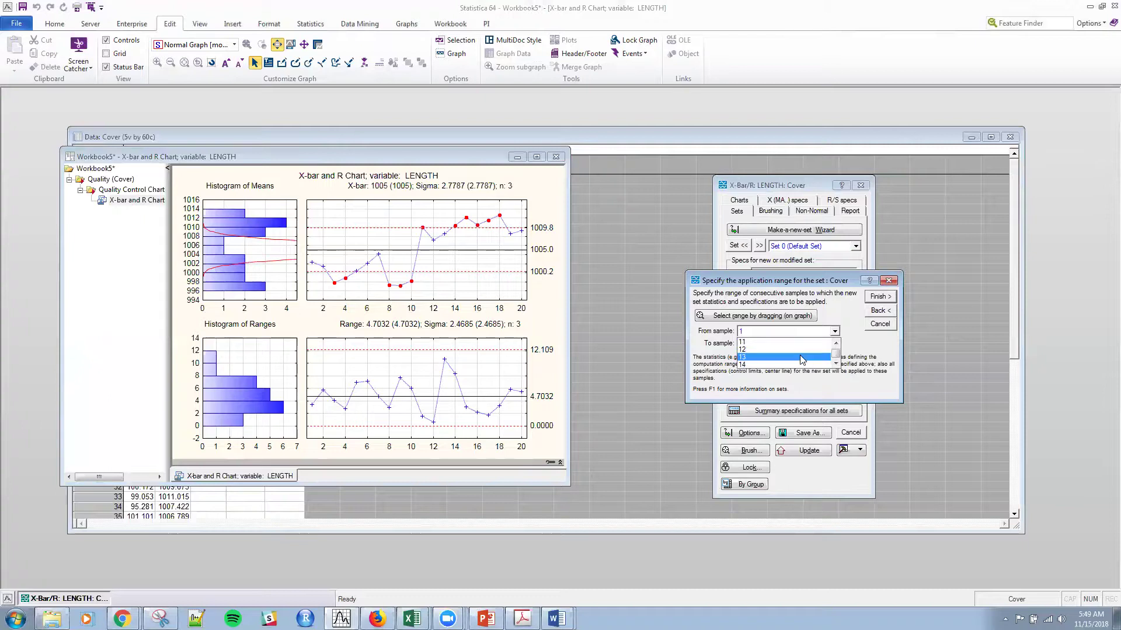
pyautogui.click(803, 343)
pyautogui.click(834, 345)
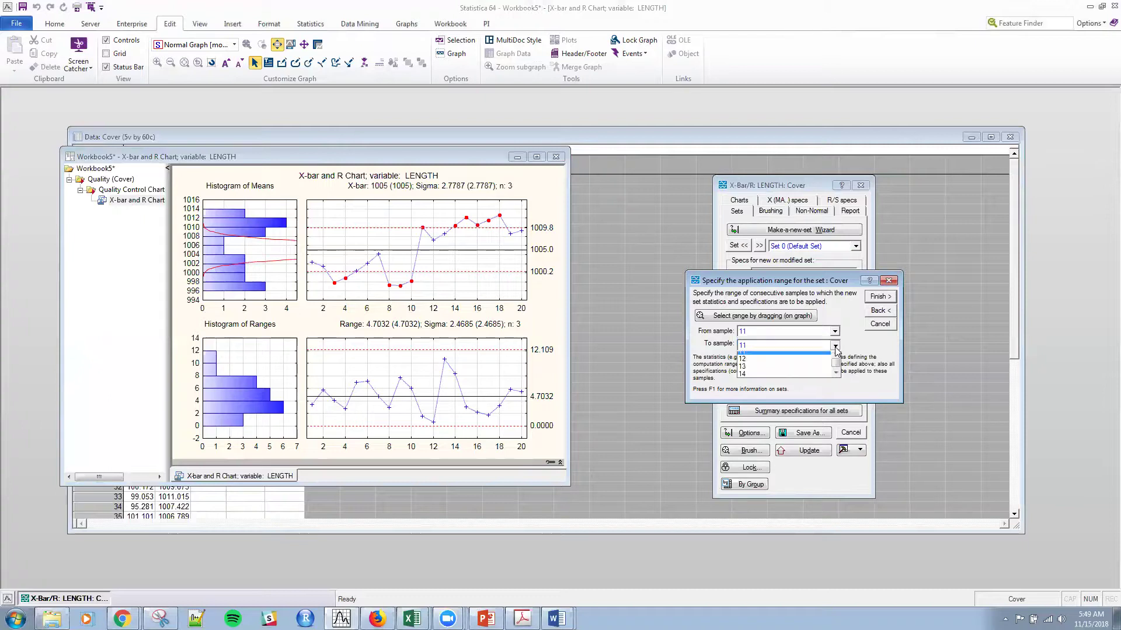
pyautogui.scroll(-2, 783, 375)
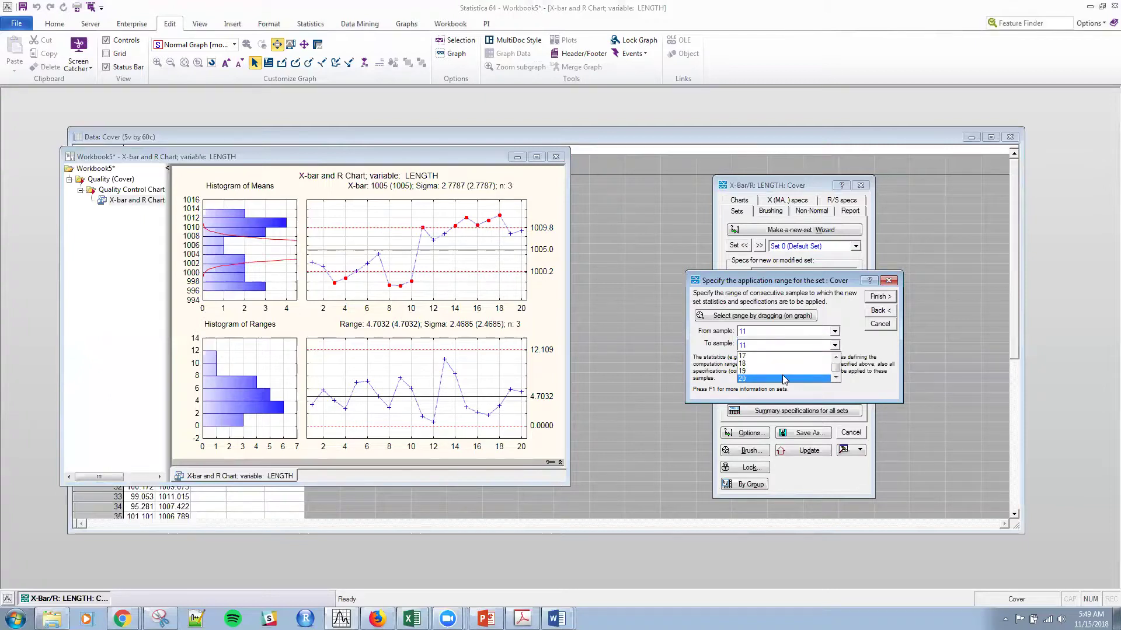
pyautogui.click(796, 376)
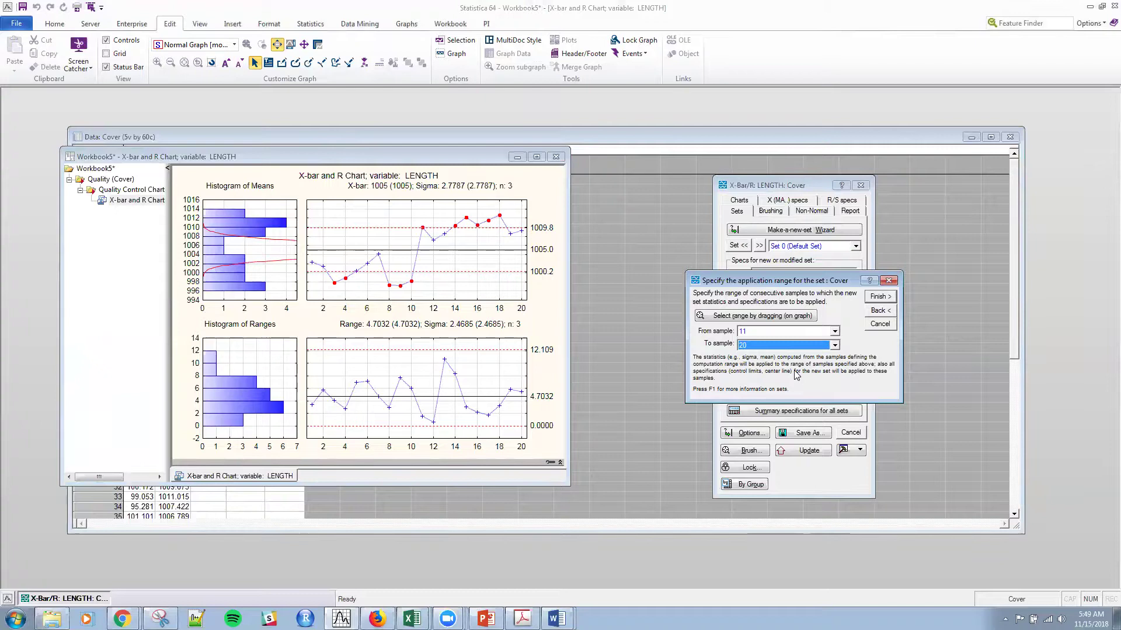
pyautogui.click(877, 296)
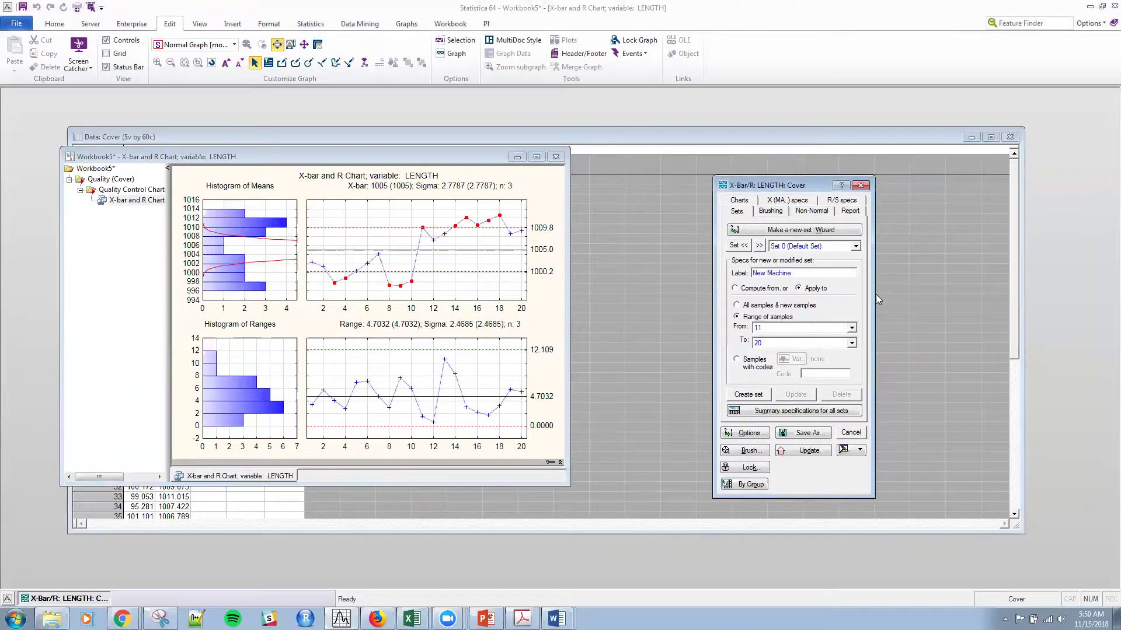
# Step: Redraw the LENGTH X-bar and R chart with separate New Machine limits around 1010.1
pyautogui.click(740, 200)
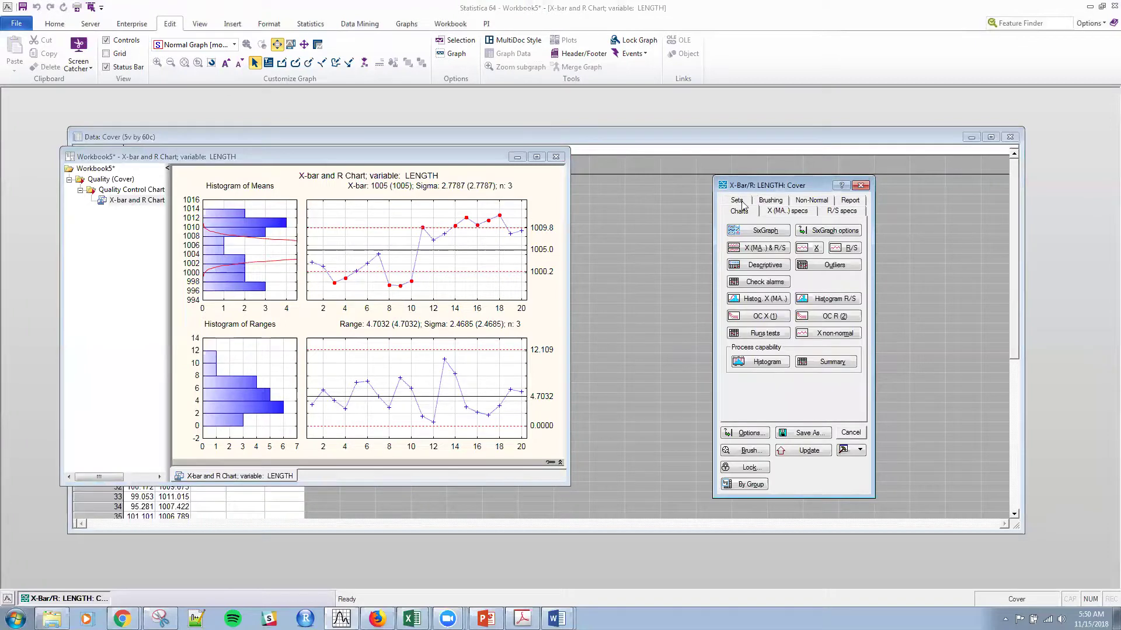
pyautogui.click(764, 248)
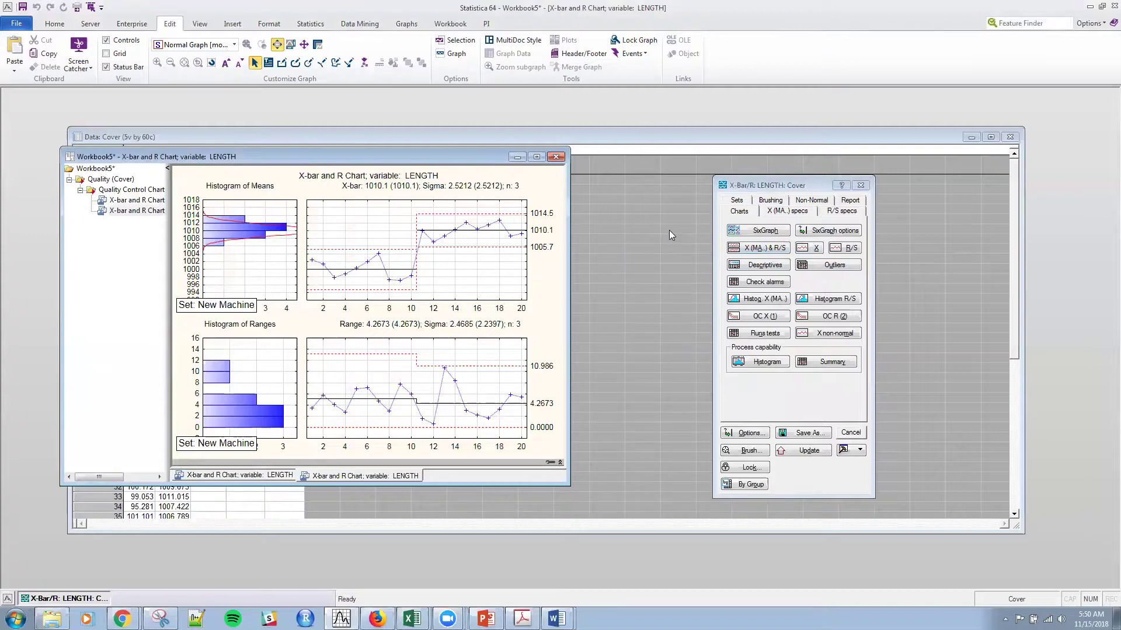
pyautogui.click(738, 201)
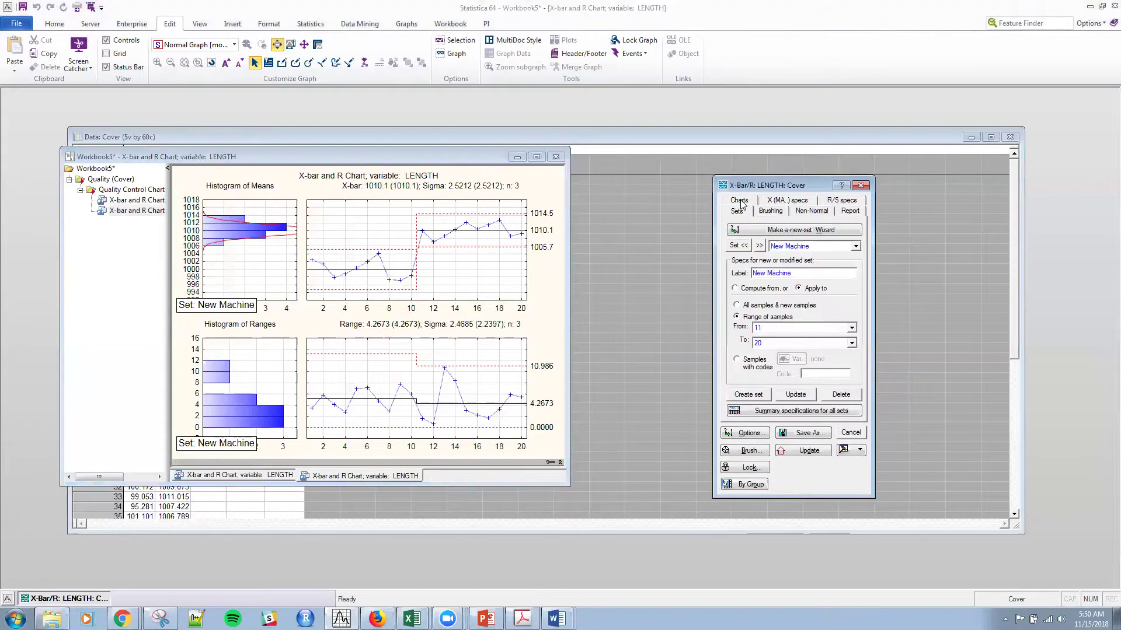
pyautogui.click(749, 433)
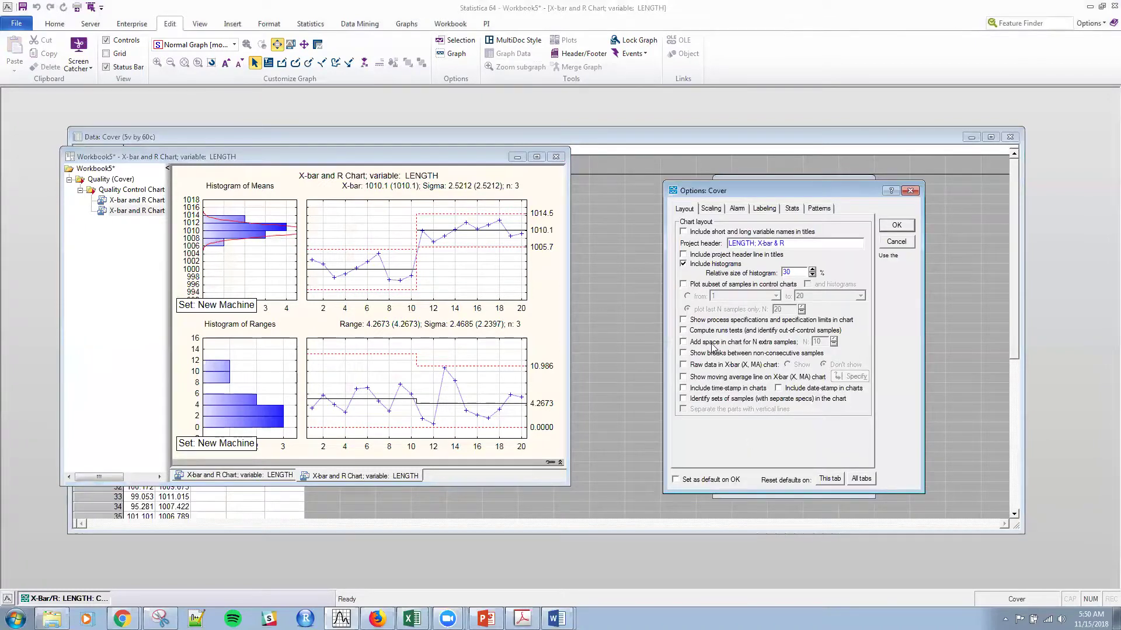
# Step: Enable short and long variable names in chart titles and accept the options
pyautogui.click(683, 232)
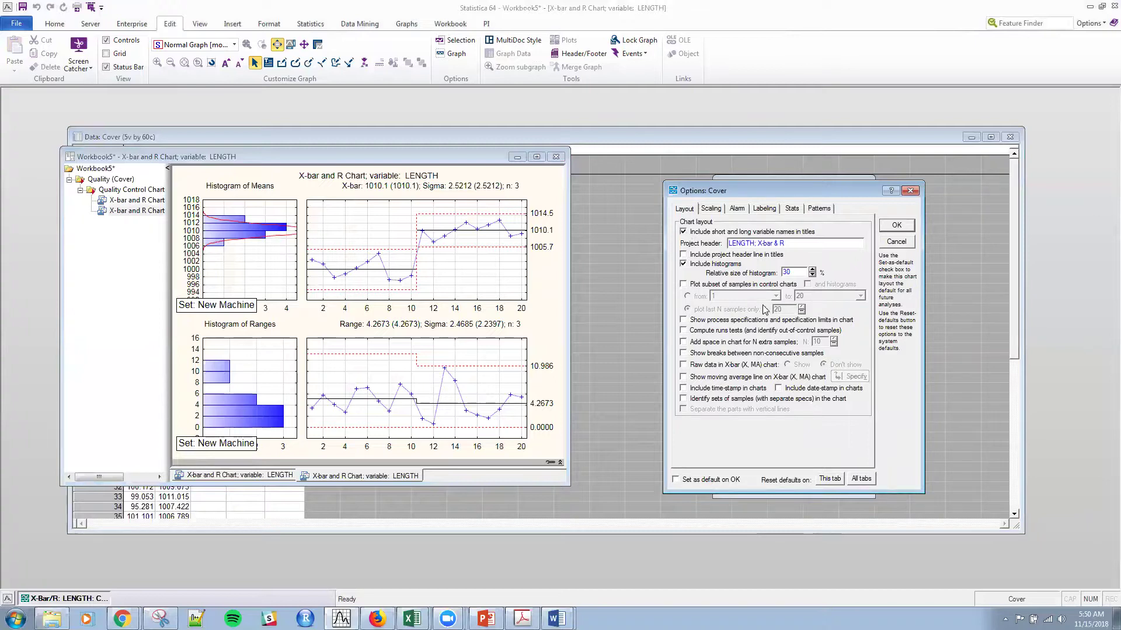
pyautogui.click(896, 228)
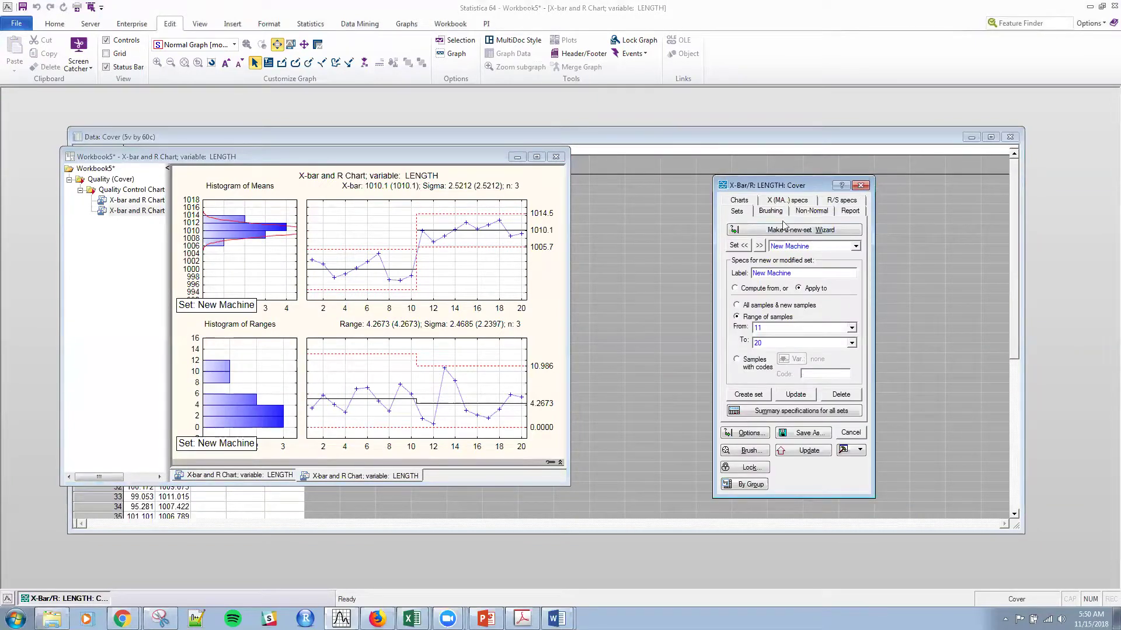
# Step: Redraw the LENGTH X-bar and R chart with its long formula name in the title
pyautogui.click(739, 200)
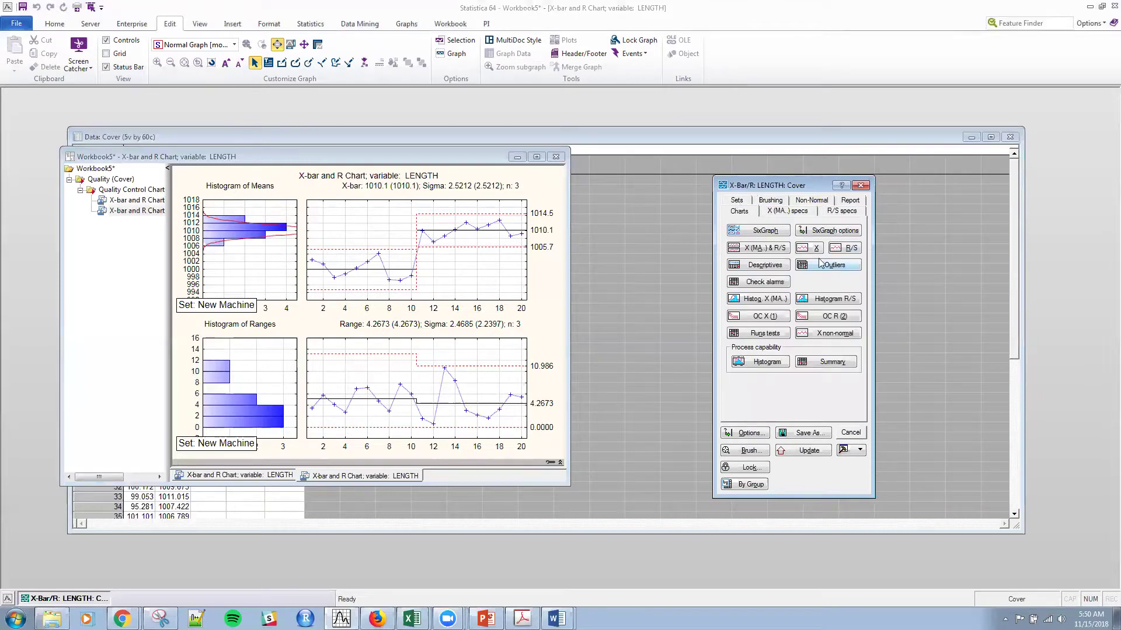
pyautogui.click(741, 250)
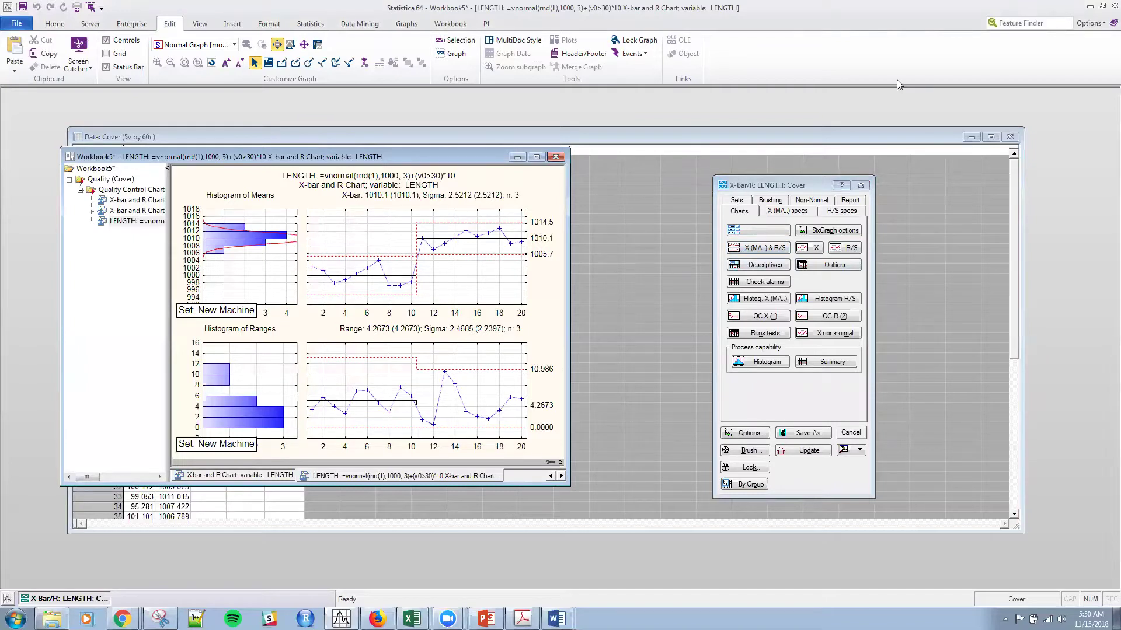
pyautogui.click(737, 201)
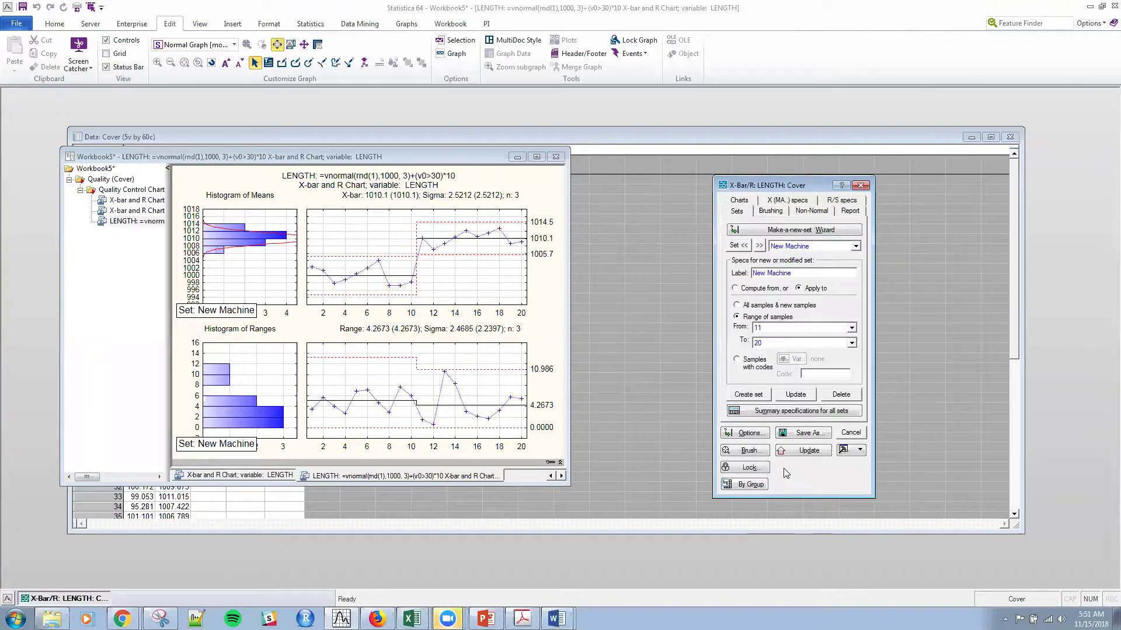
# Step: Drop long variable names from titles, identify sets of samples, and redraw the LENGTH X-bar and R chart
pyautogui.click(744, 432)
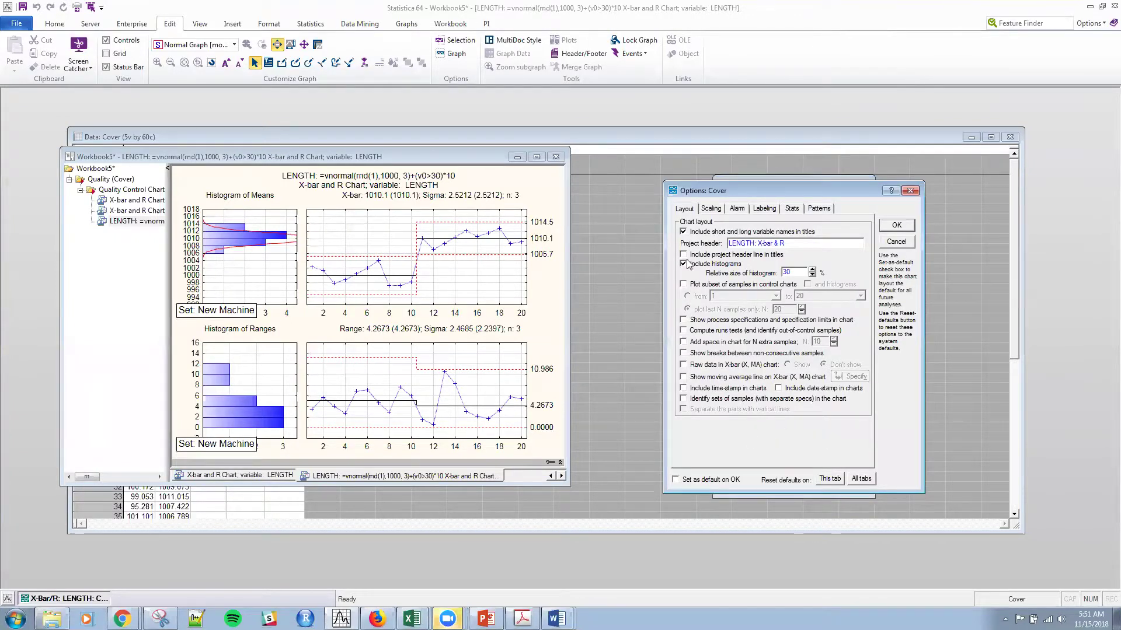
pyautogui.click(683, 231)
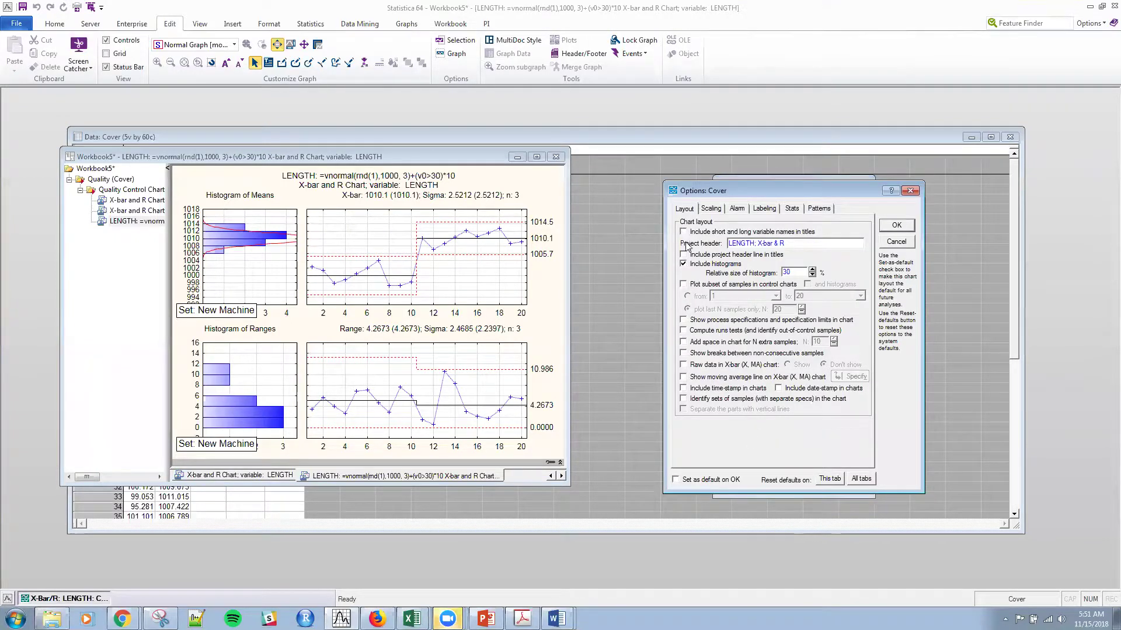
pyautogui.click(682, 399)
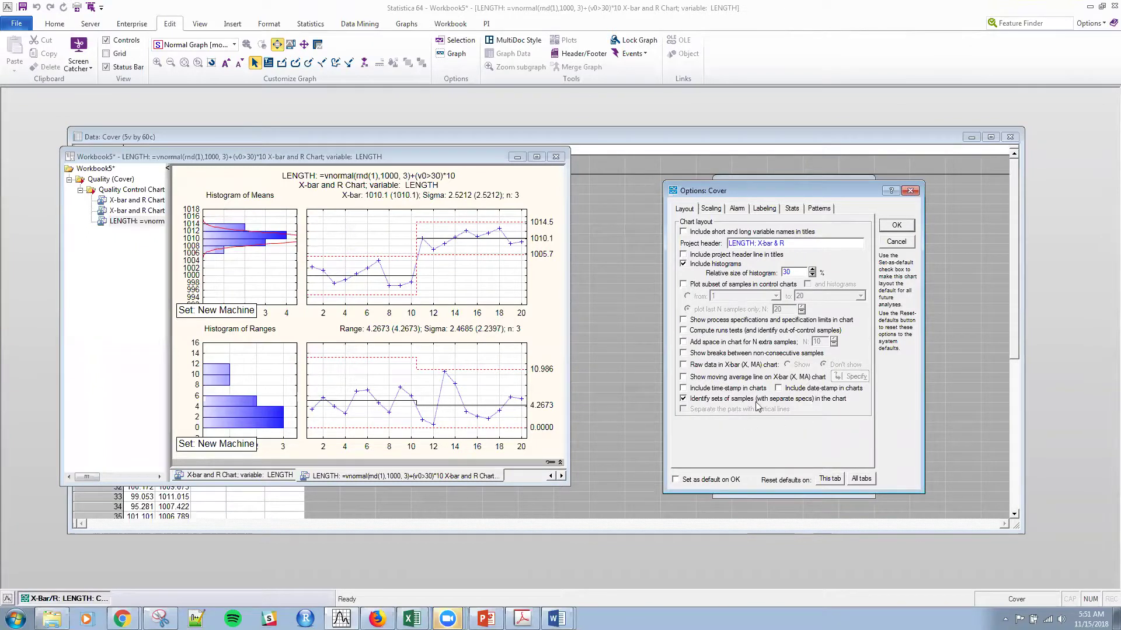
pyautogui.click(897, 226)
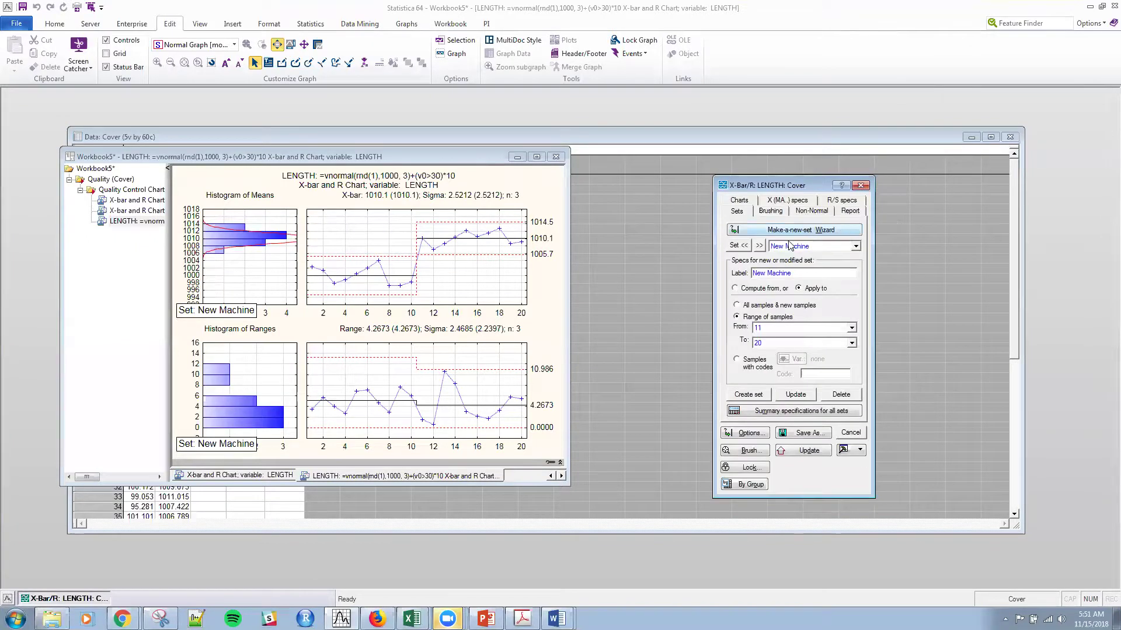
pyautogui.click(727, 205)
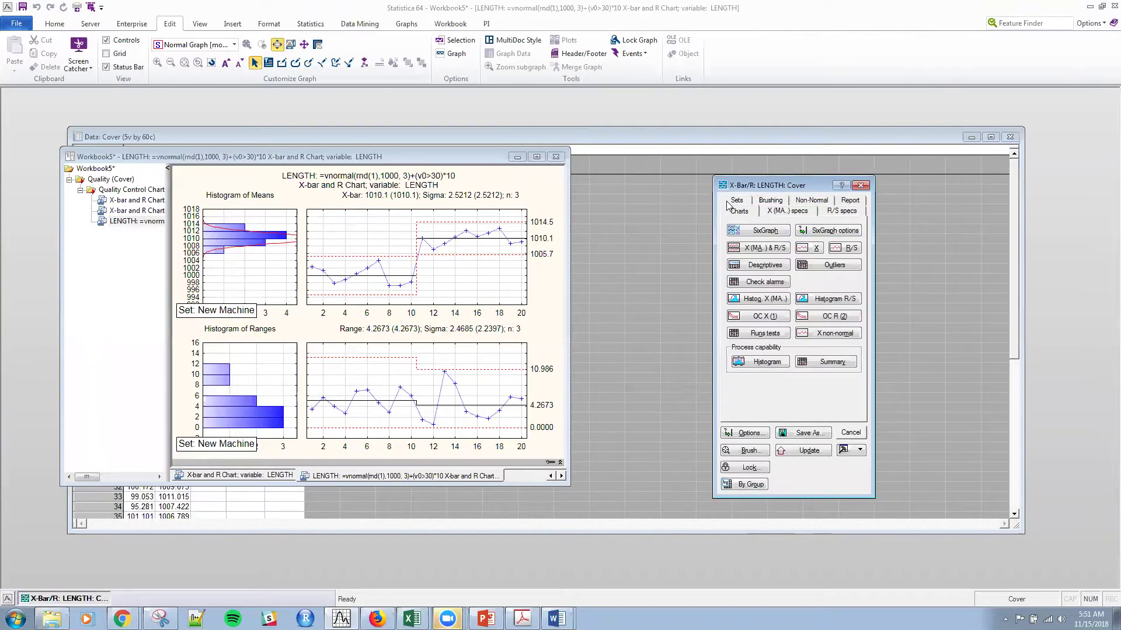
pyautogui.click(753, 249)
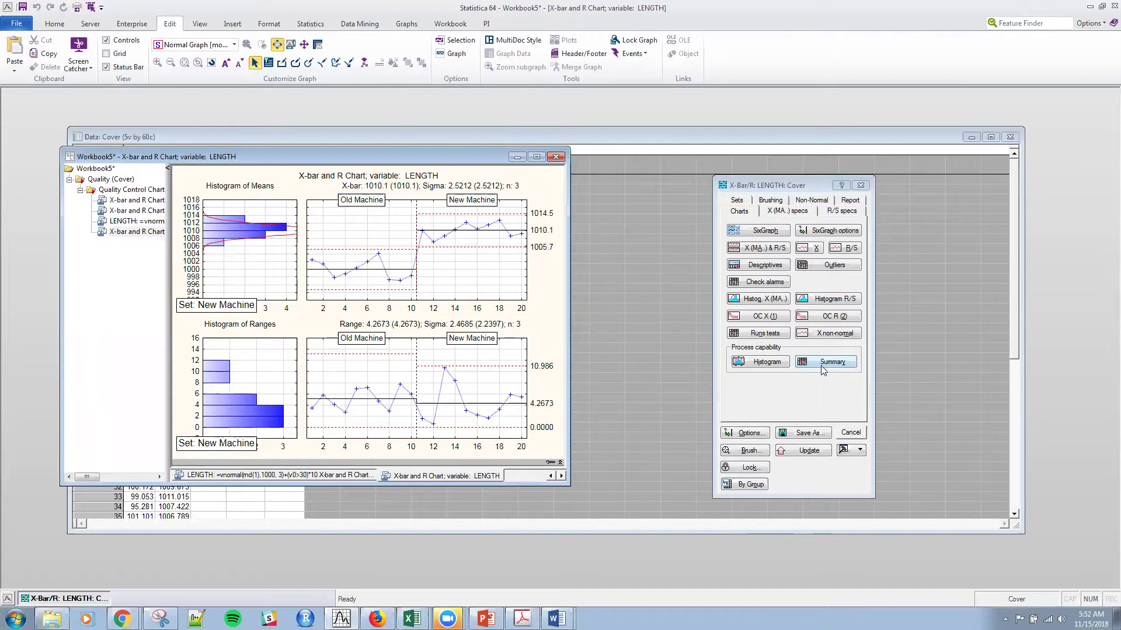
# Step: Create summary specification tables for all sets and review the Set 0, Old Machine and New Machine summaries
pyautogui.click(737, 202)
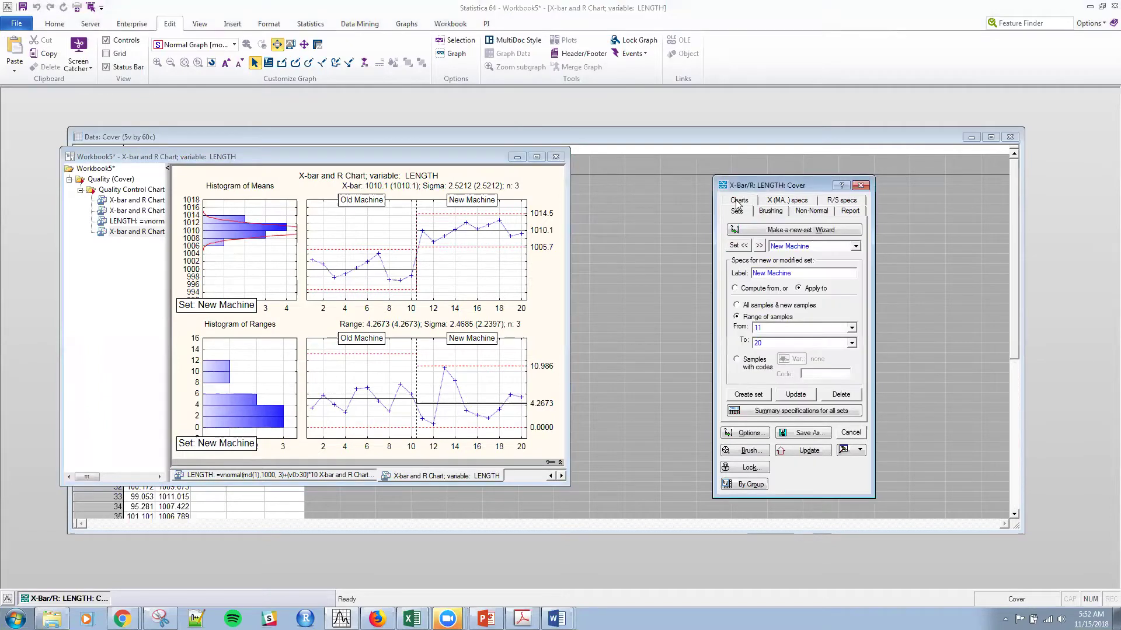
pyautogui.click(797, 411)
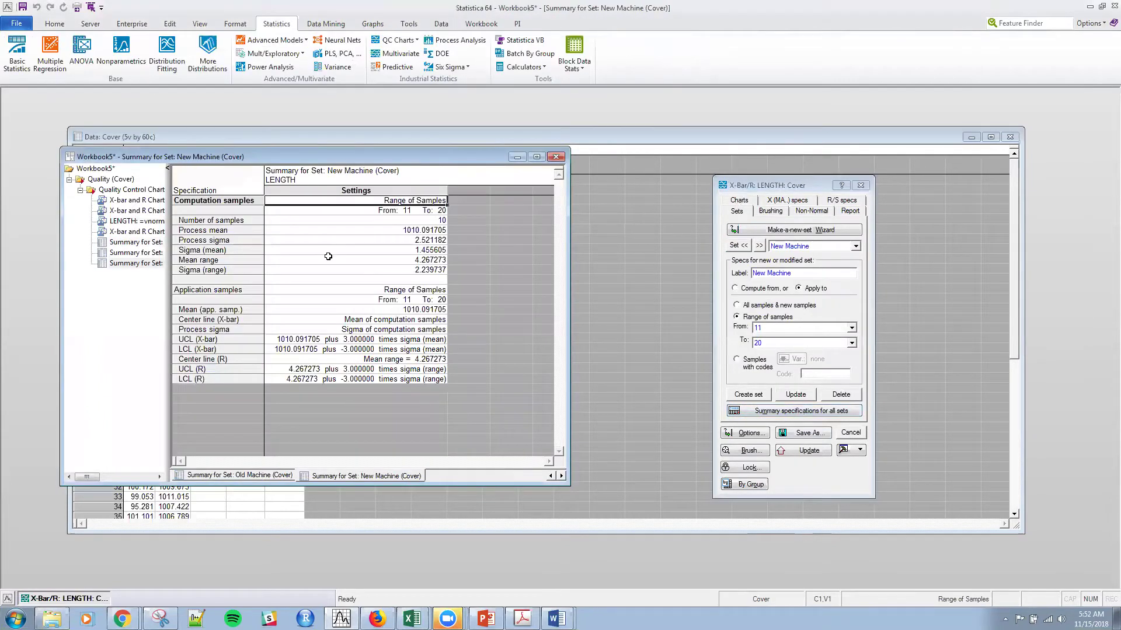
pyautogui.moveTo(168, 379); pyautogui.dragTo(241, 379)
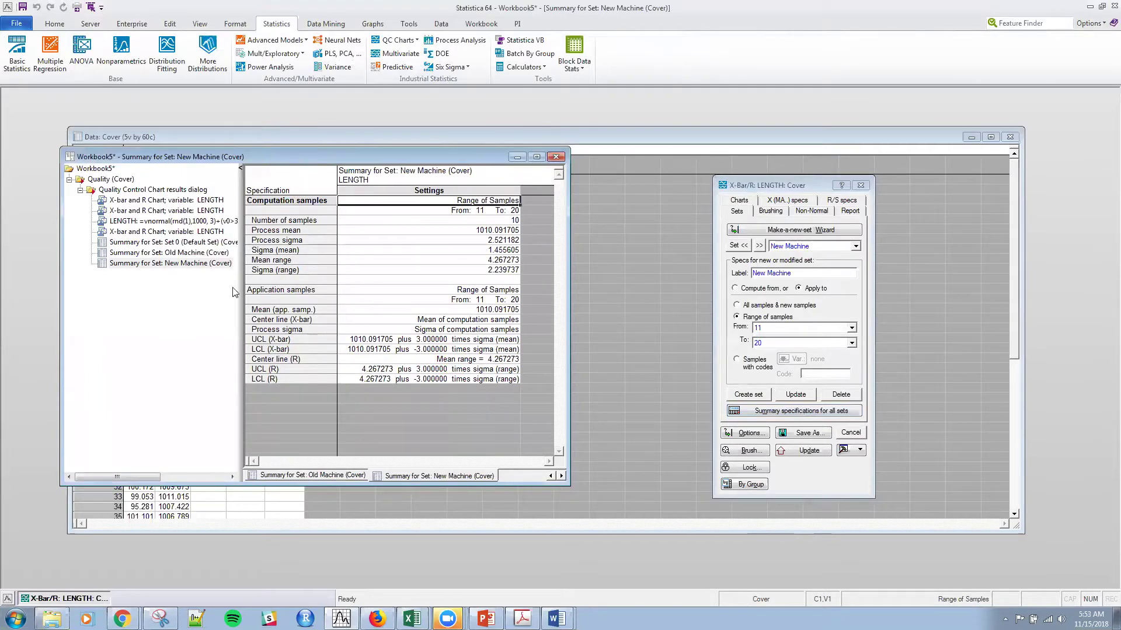
pyautogui.click(155, 243)
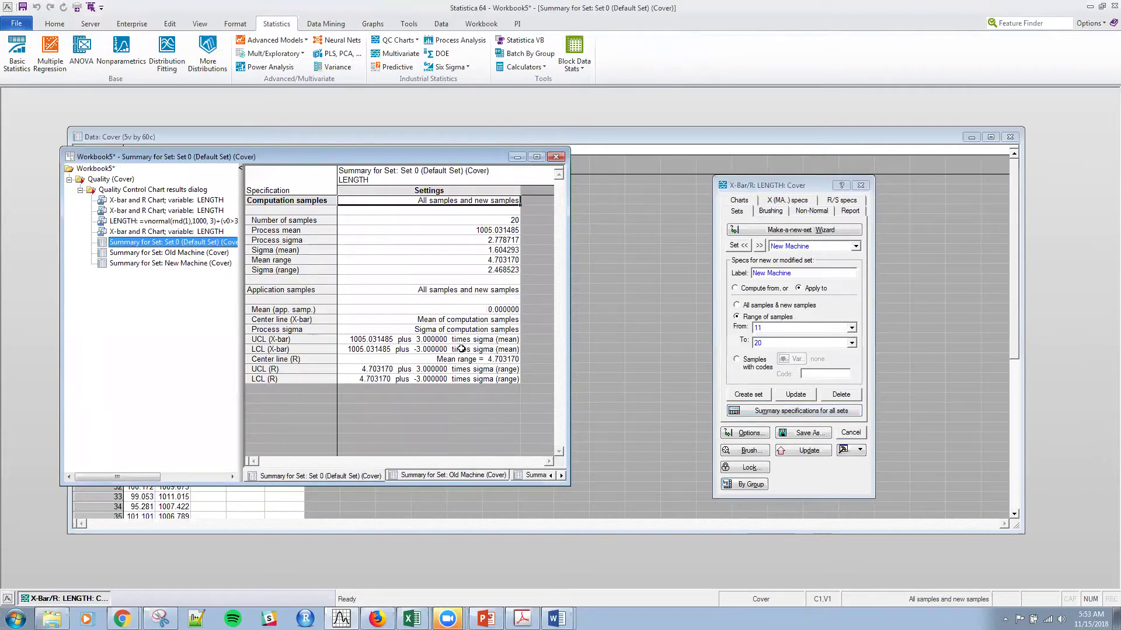
pyautogui.click(170, 253)
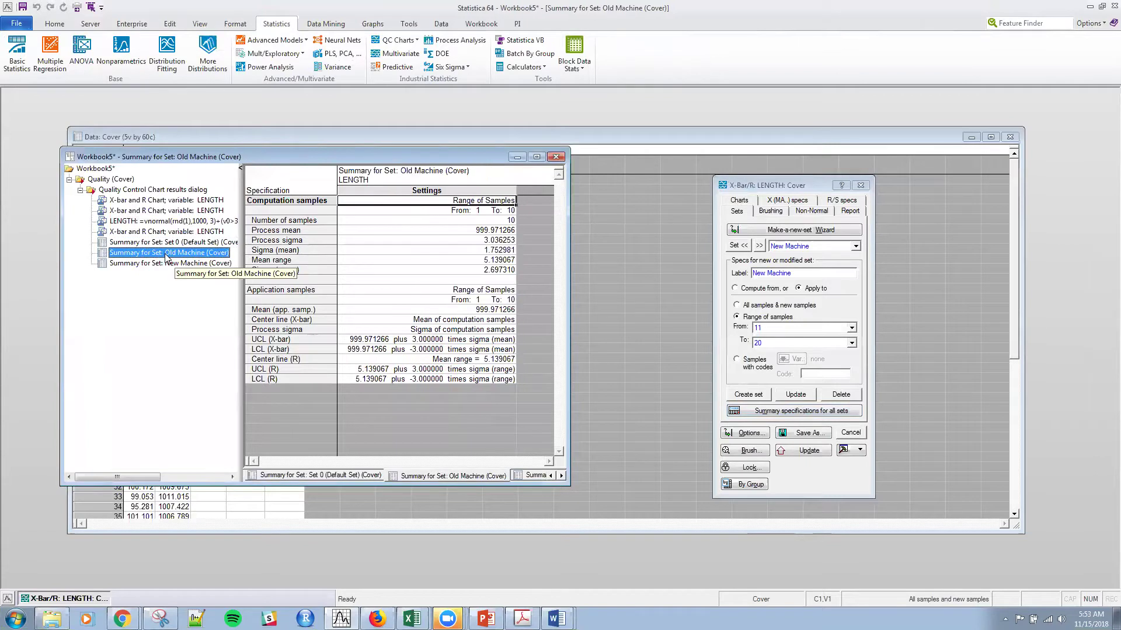
pyautogui.click(158, 263)
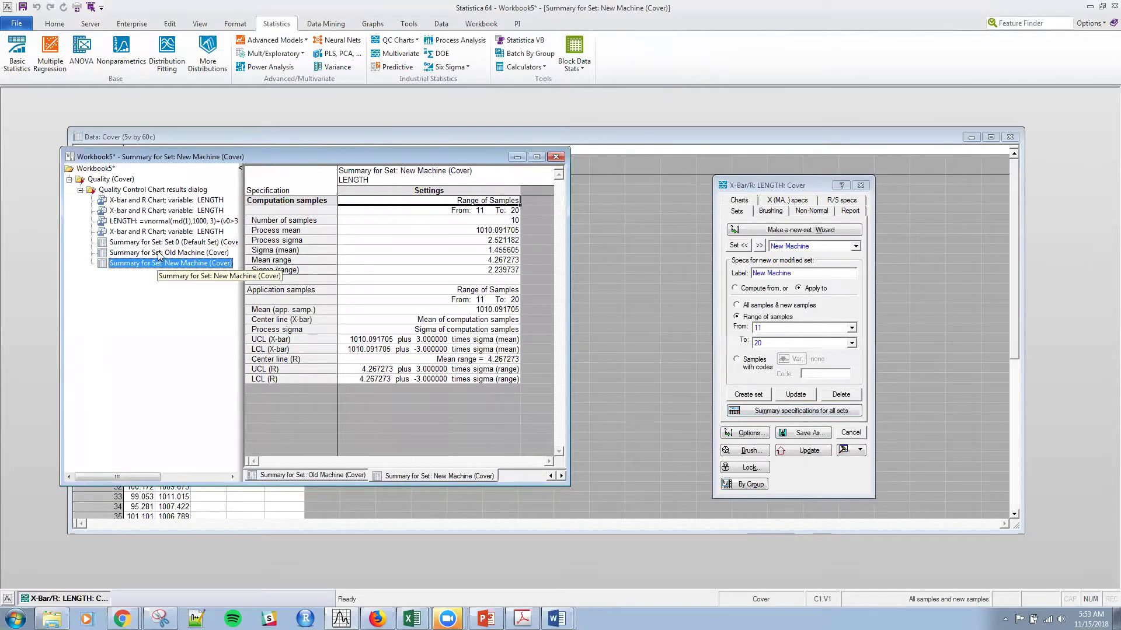
pyautogui.click(159, 253)
# Step: Extract a stand-alone copy of the Old Machine summary spreadsheet
pyautogui.rightClick(158, 254)
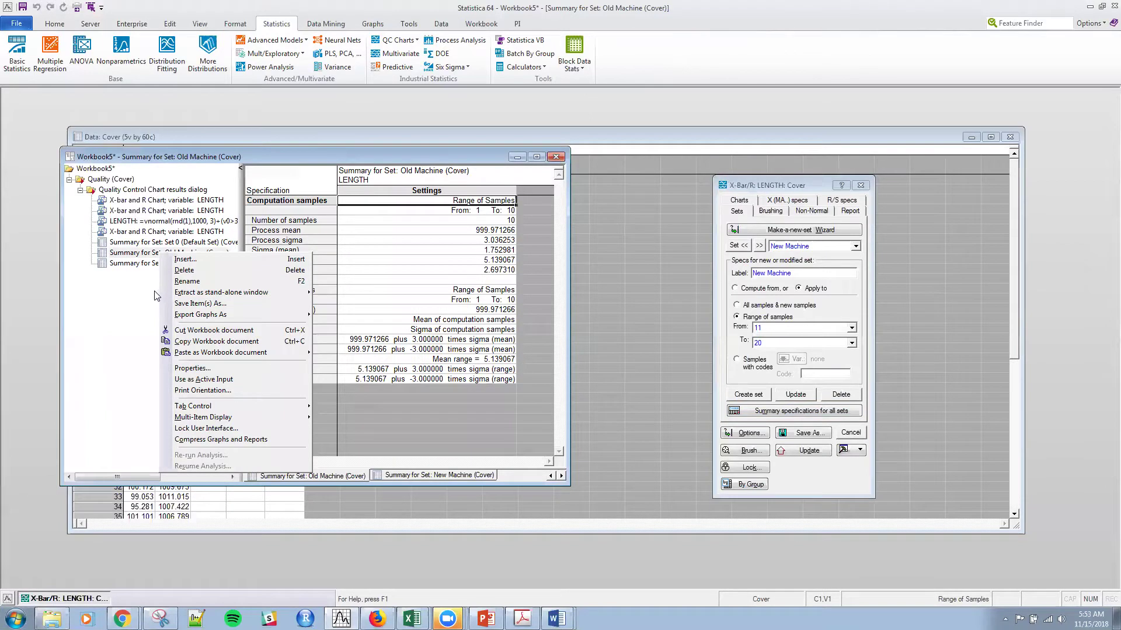
pyautogui.moveTo(226, 315)
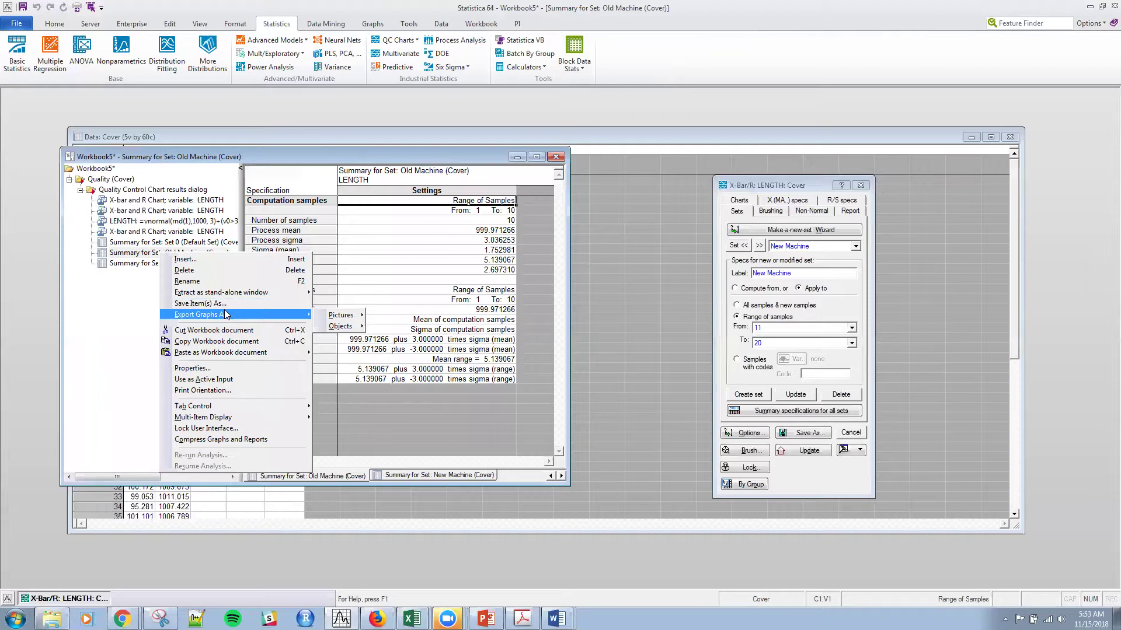
pyautogui.moveTo(242, 293)
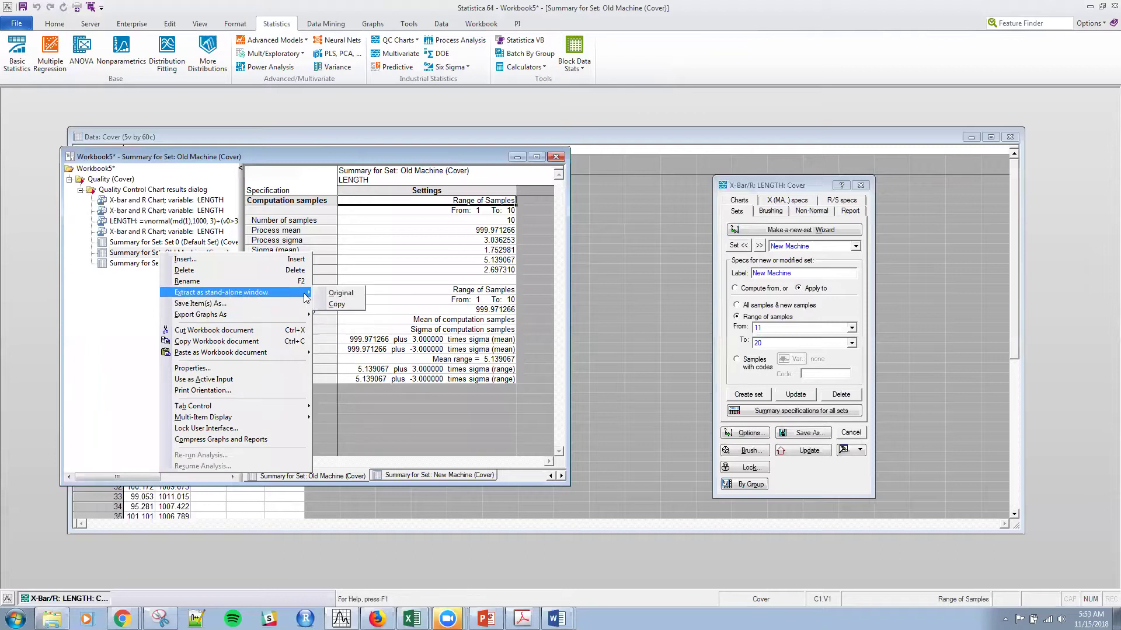
pyautogui.click(338, 305)
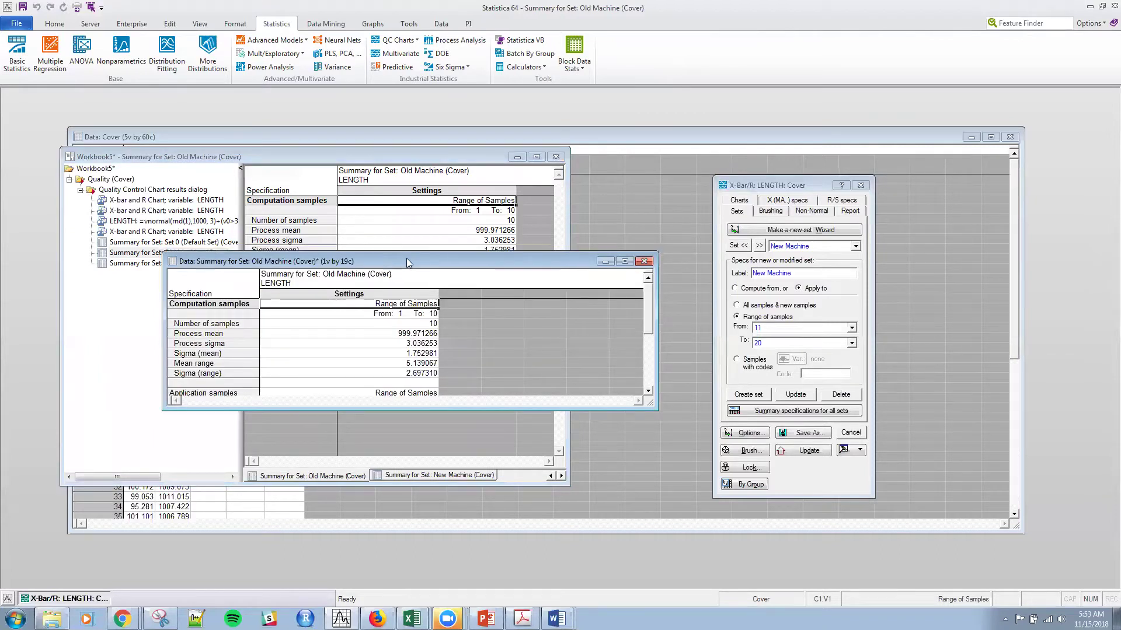
# Step: Resize the copy, move it beside the workbook, and show the New Machine summary (mean 1010.091705)
pyautogui.moveTo(407, 263); pyautogui.dragTo(681, 207)
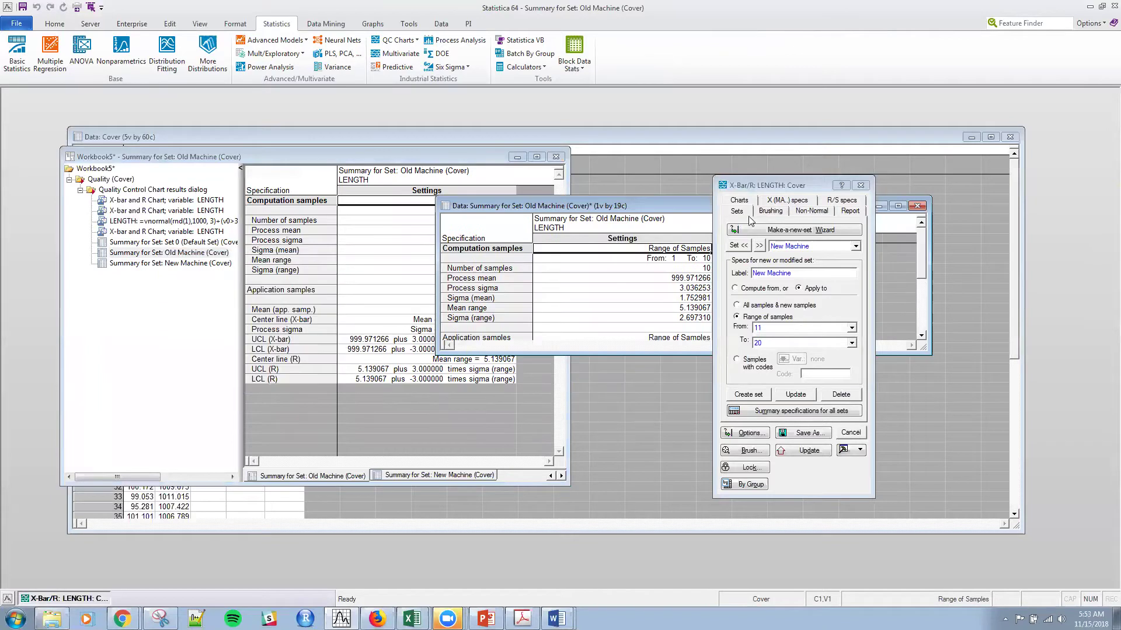
pyautogui.click(72, 598)
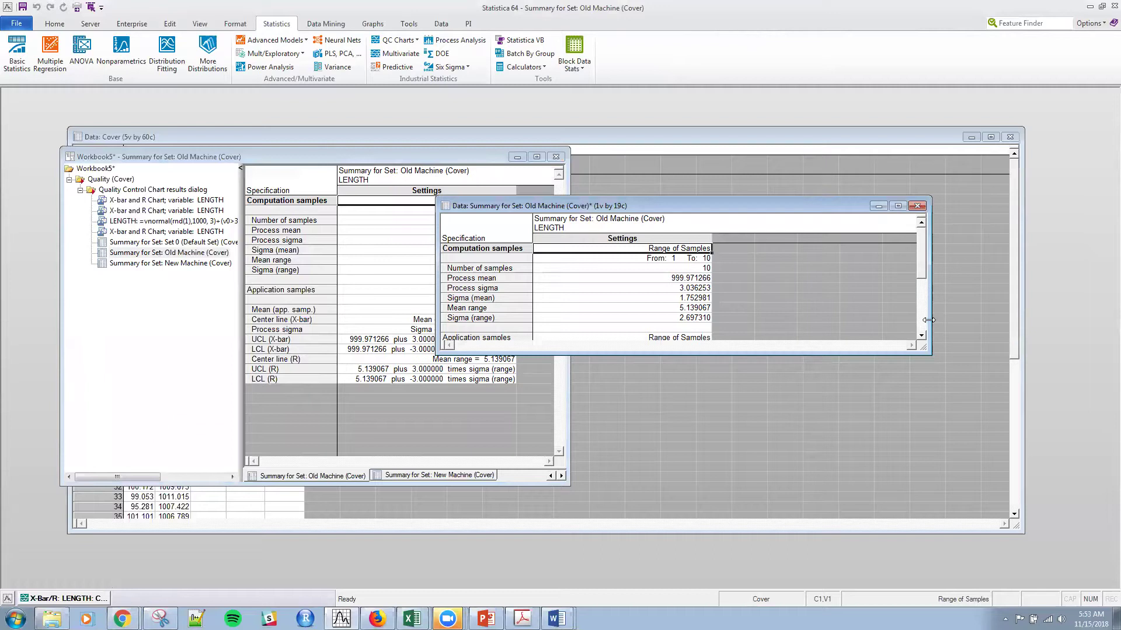
pyautogui.moveTo(928, 319); pyautogui.dragTo(745, 464)
pyautogui.click(688, 213)
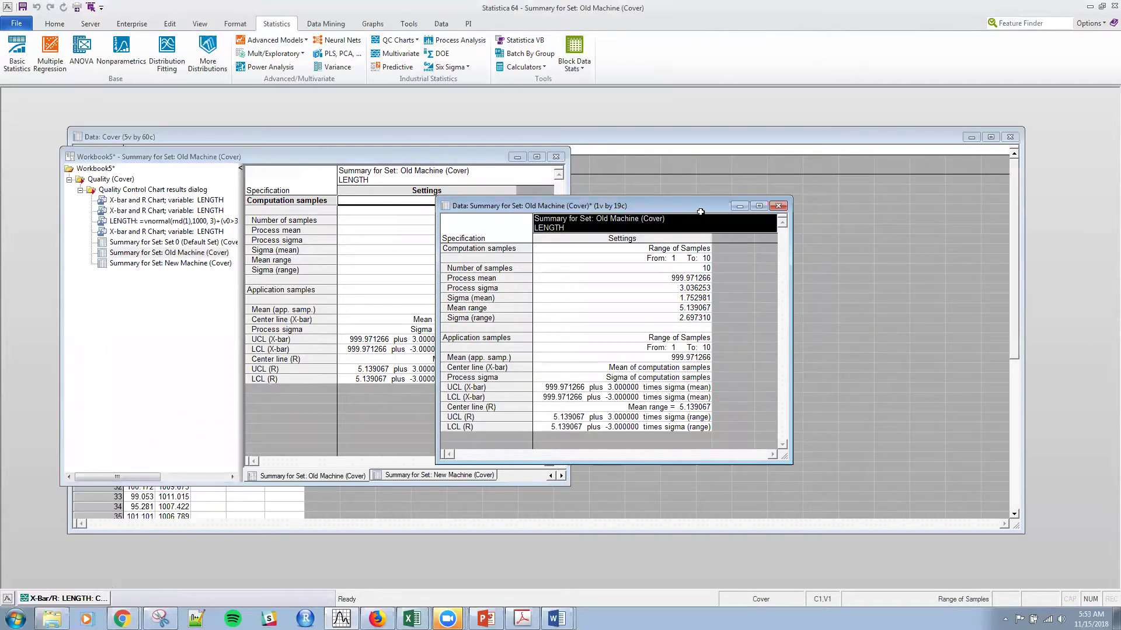
pyautogui.moveTo(683, 204); pyautogui.dragTo(827, 163)
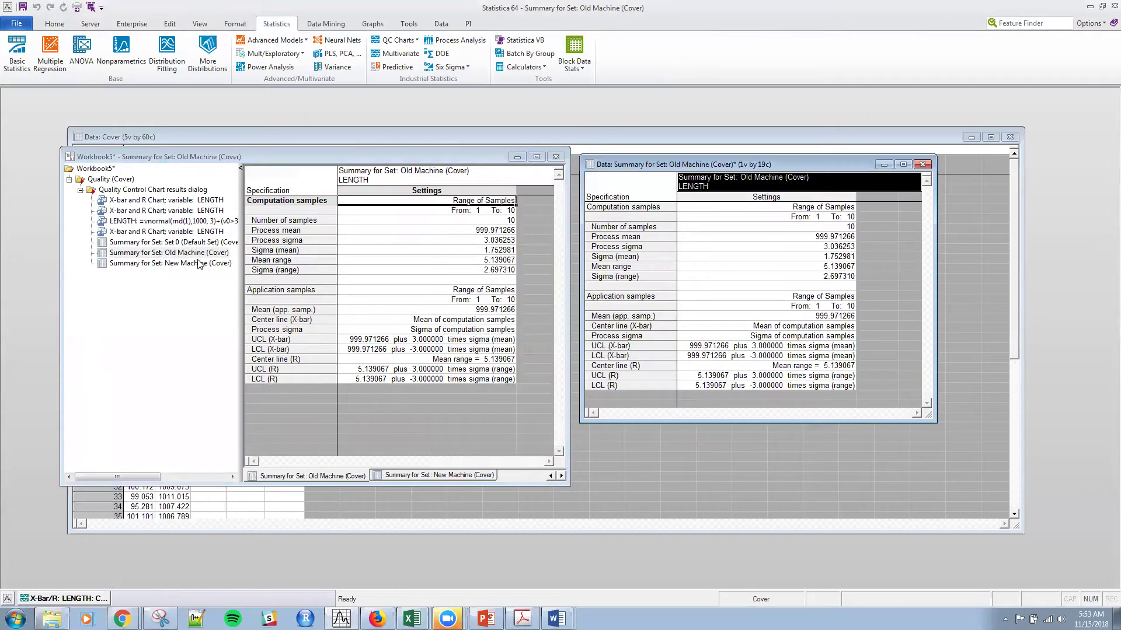
pyautogui.click(174, 264)
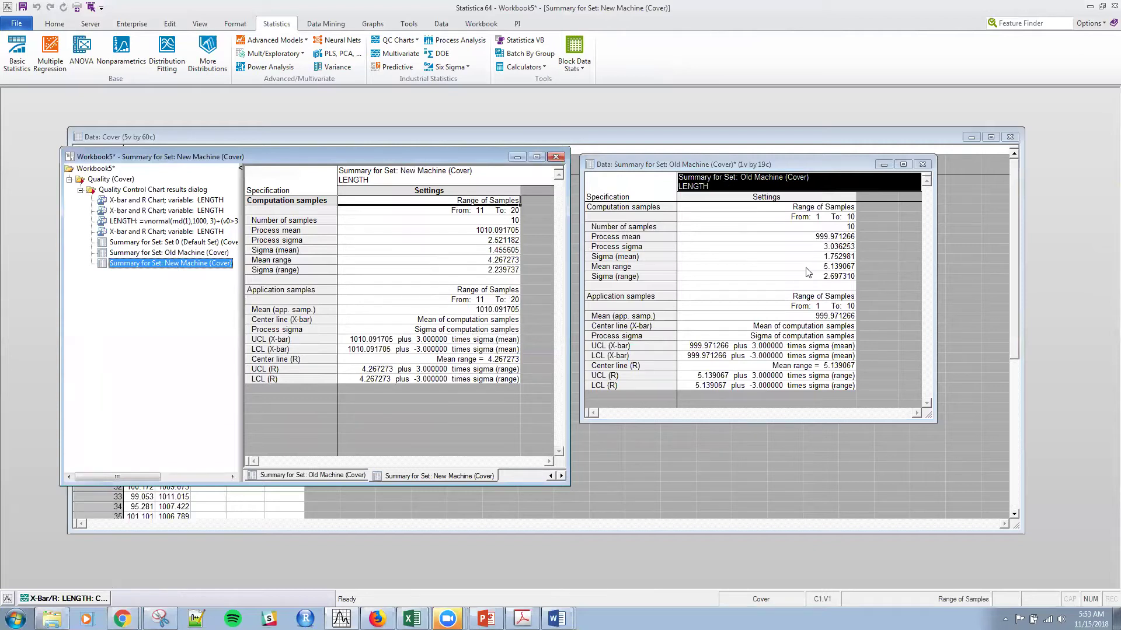
# Step: Return to PowerPoint's S72 QC Charts title slide, "Hands on Statistica Series"
pyautogui.click(486, 619)
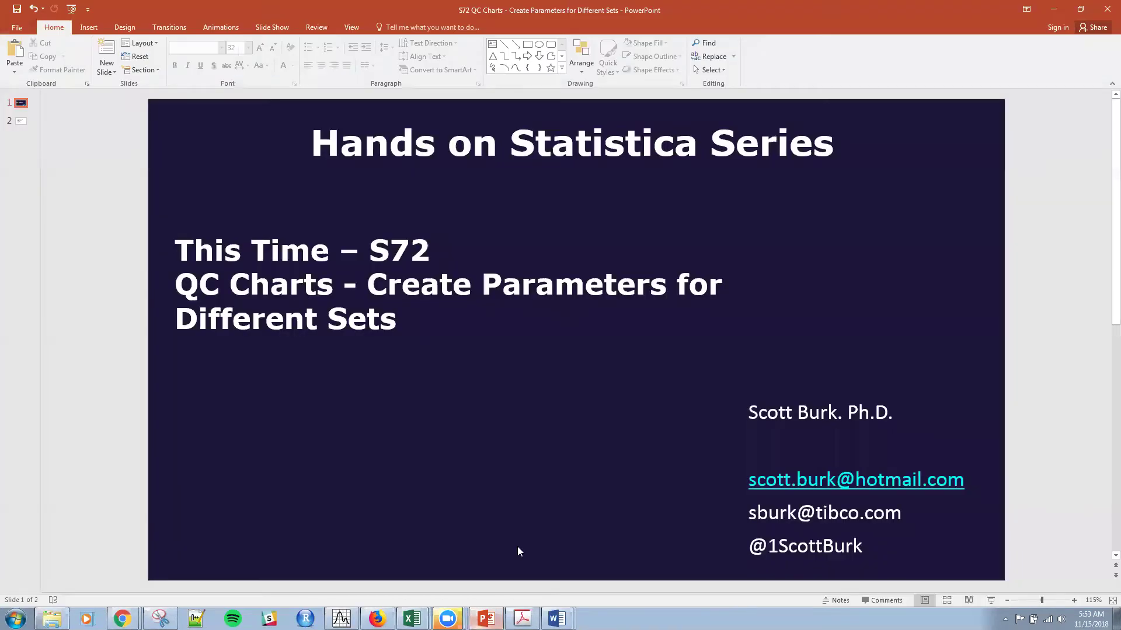